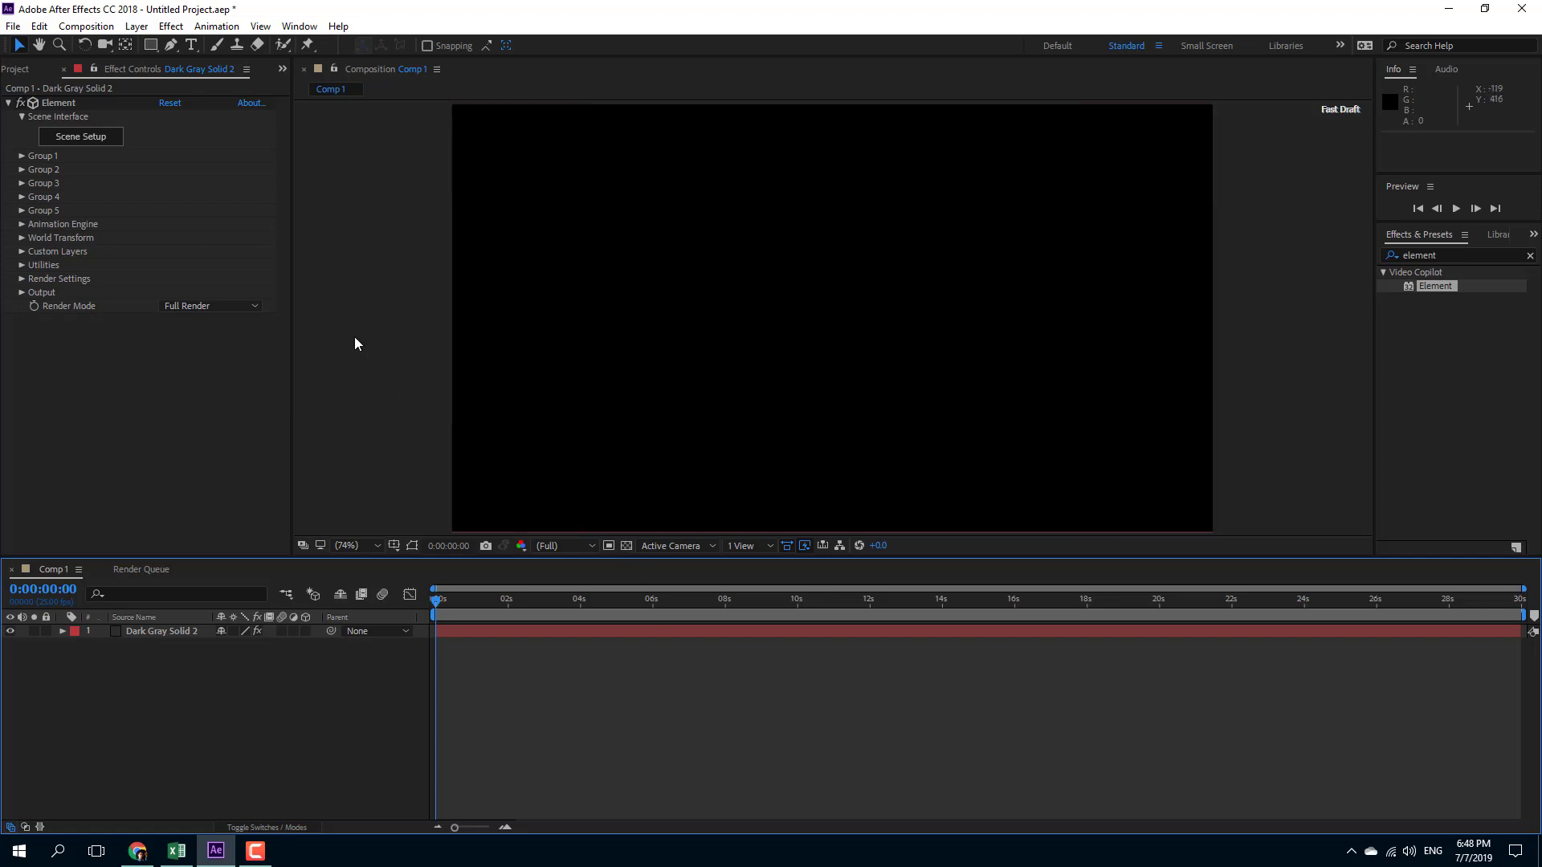
Select the Dark Gray Solid 2 layer carrying the Element effect.
click(104, 139)
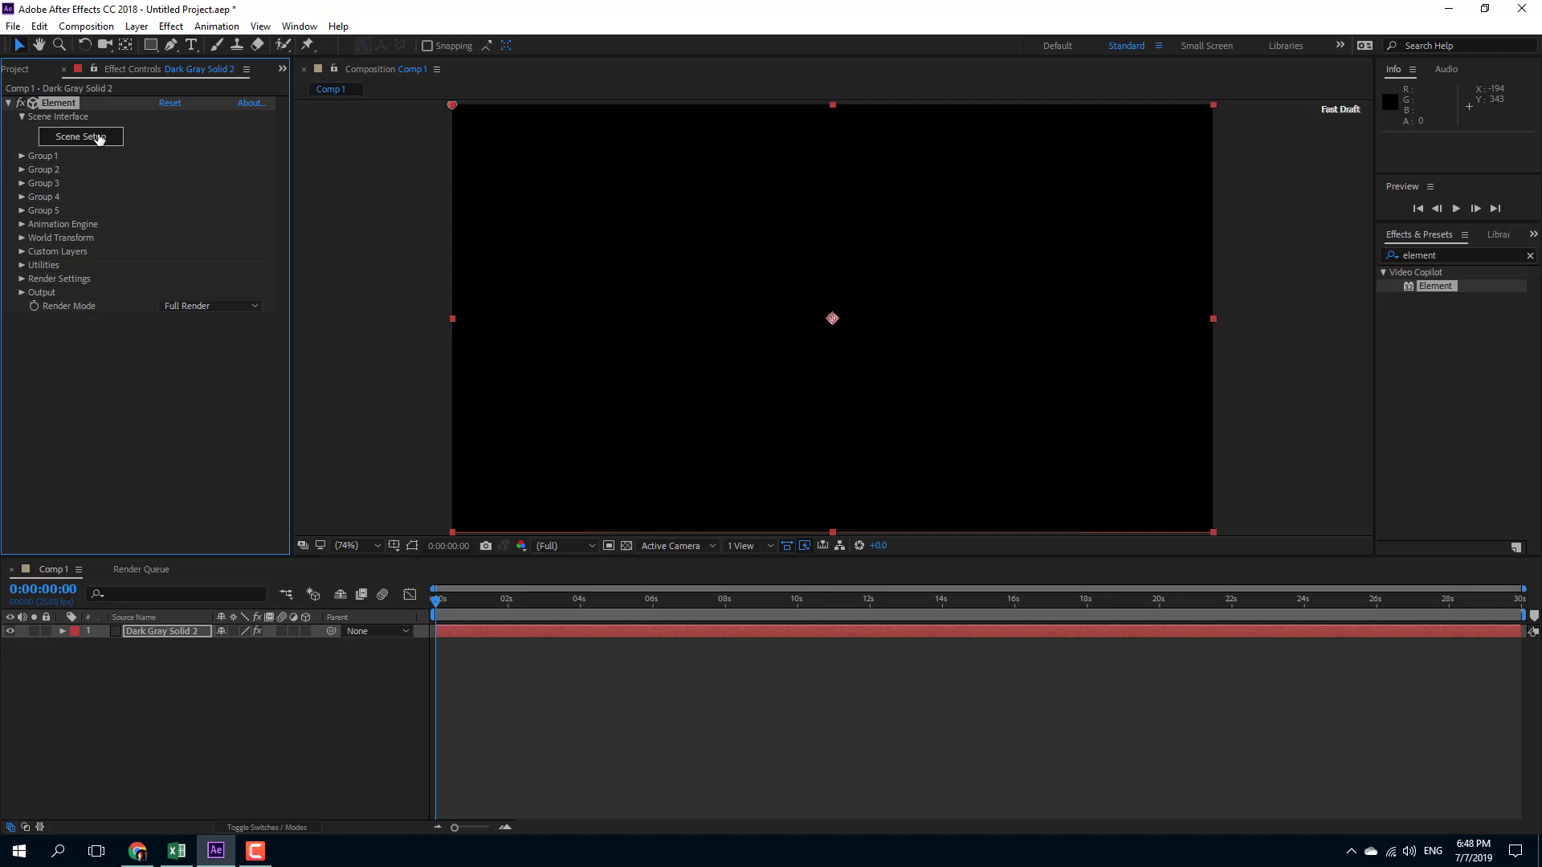
Add the Starter_Pack_Physical watch model to the Element 3D scene and nudge it along X.
click(98, 139)
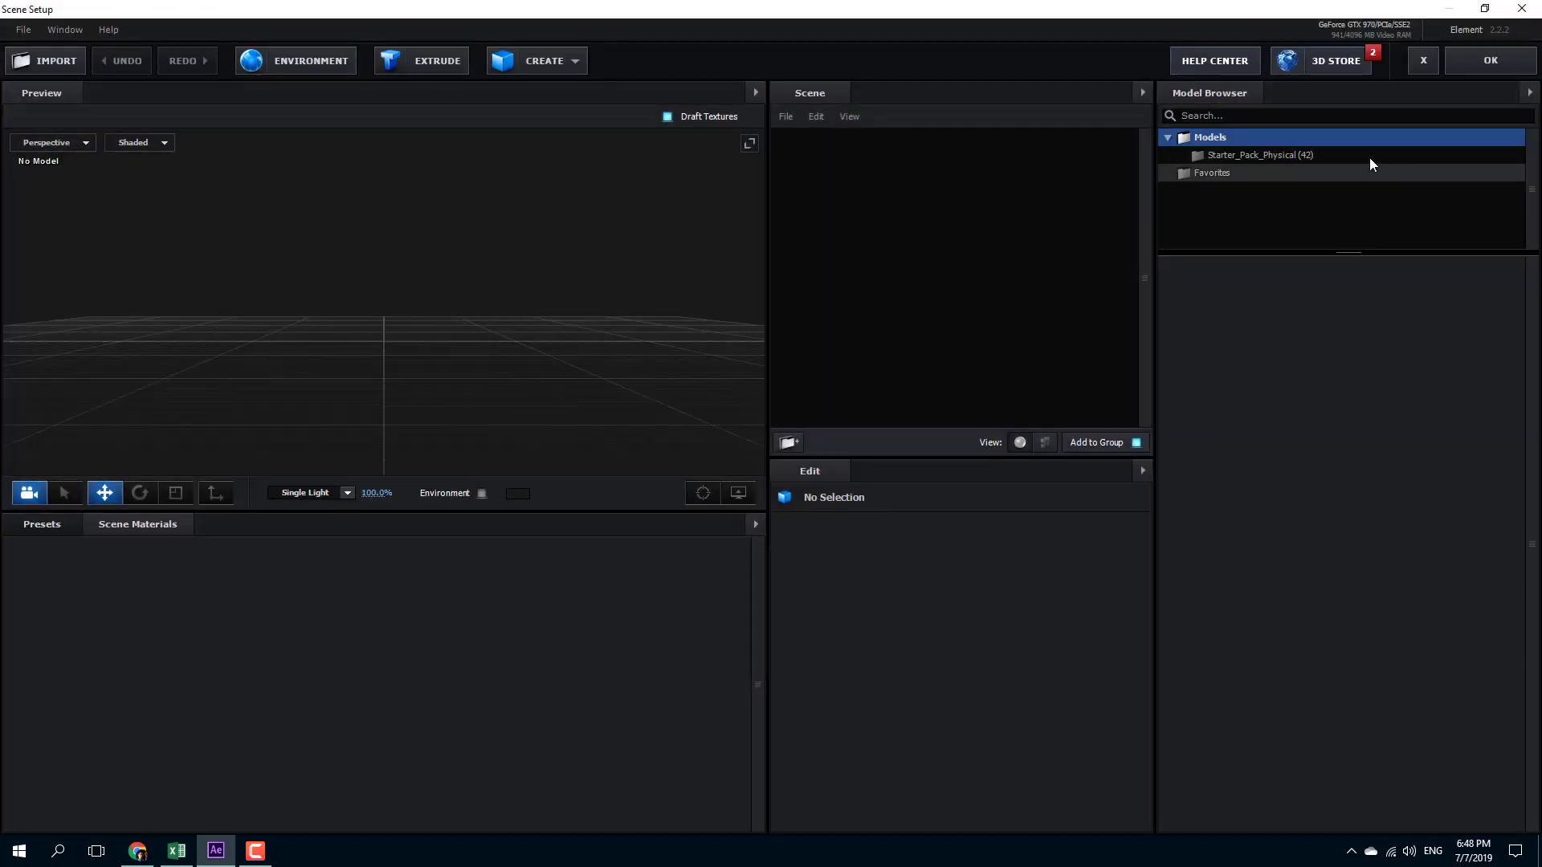
click(1270, 153)
scroll(1278, 677, down, 1)
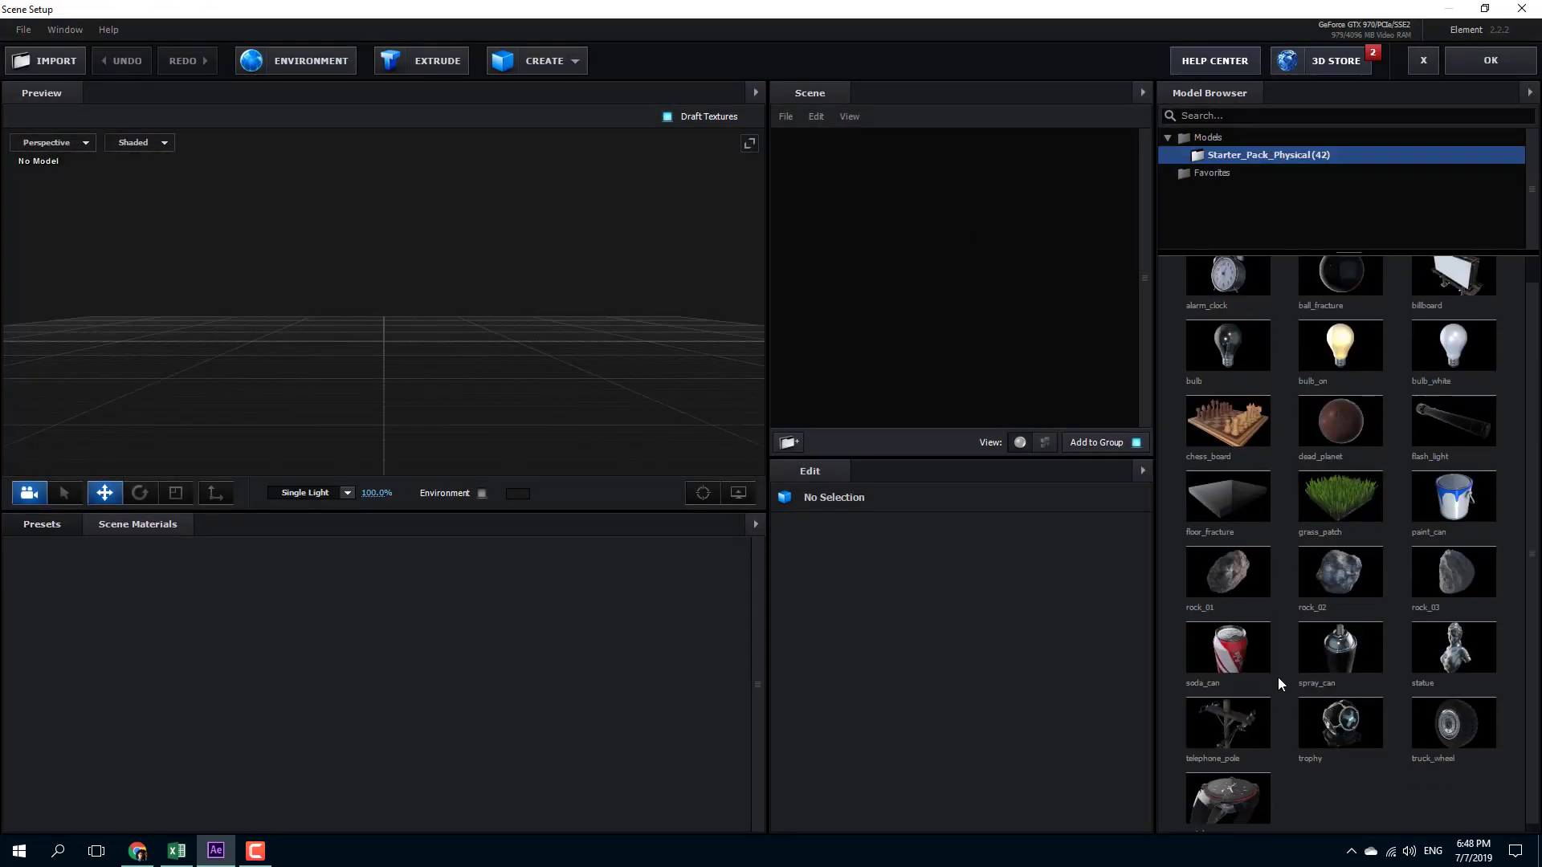
scroll(1278, 677, down, 1)
click(1266, 801)
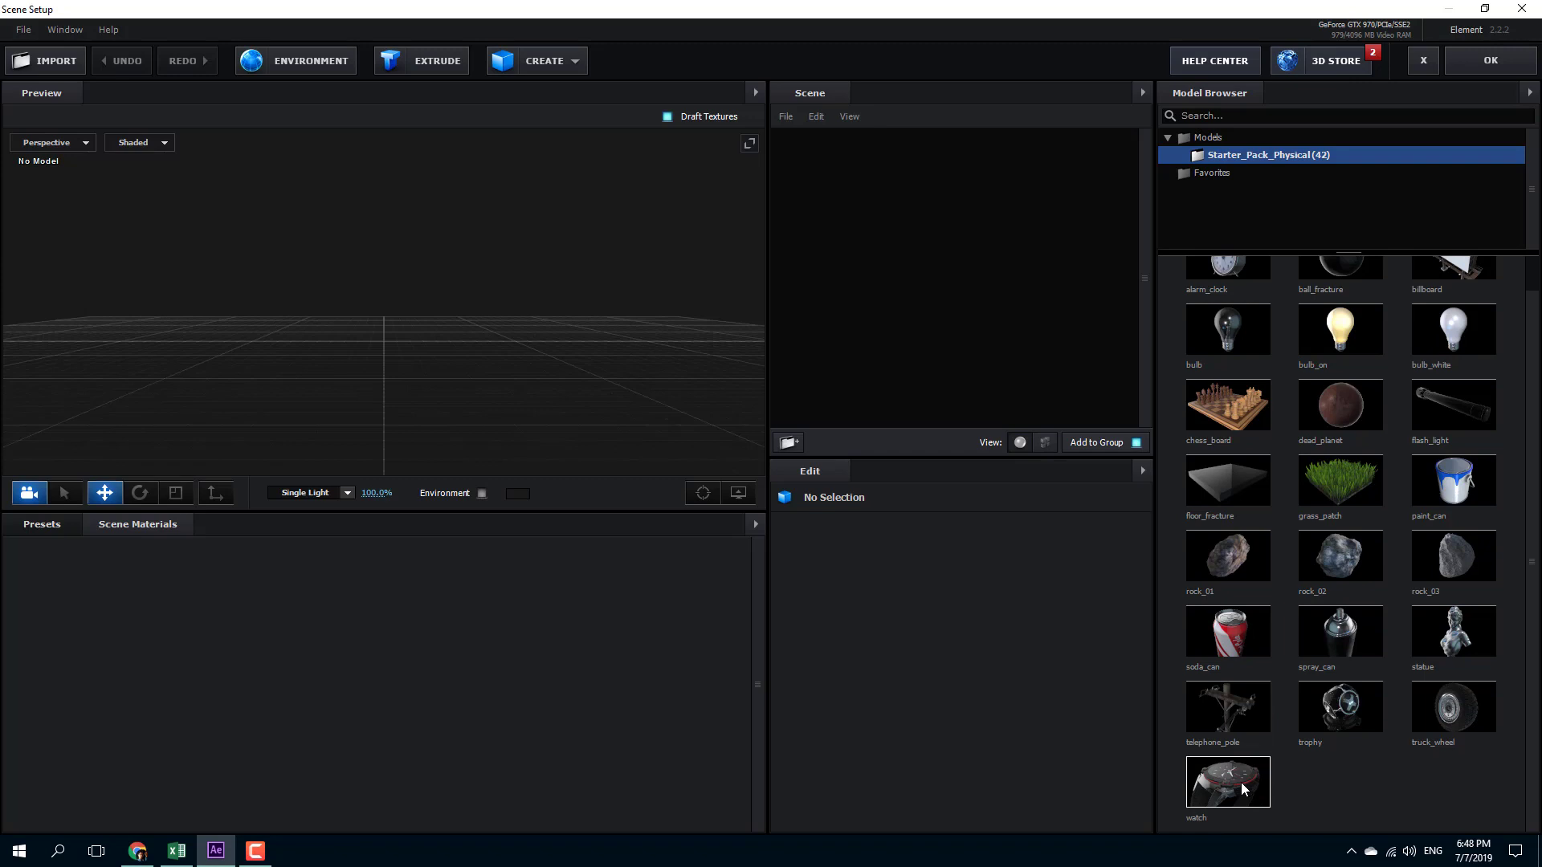
double_click(1242, 782)
mouse_move(430, 345)
mouse_down()
mouse_move(422, 368)
mouse_move(449, 354)
mouse_move(463, 193)
mouse_move(382, 291)
mouse_move(435, 289)
mouse_up()
scroll(446, 354, up, 5)
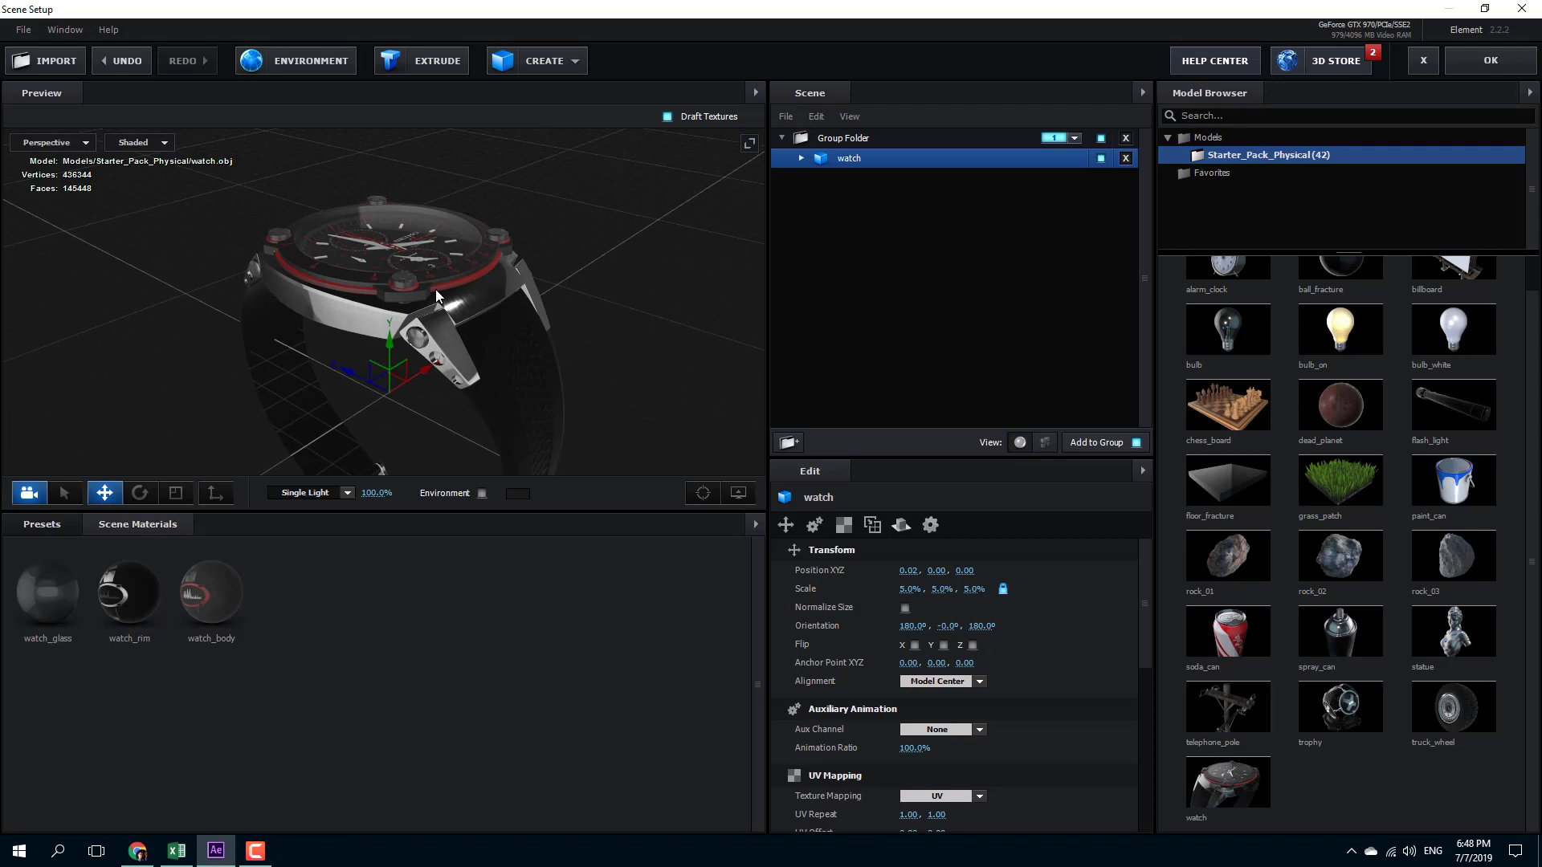
Expand the watch into body, glass and rim parts, toggling their visibility off and back on.
click(802, 159)
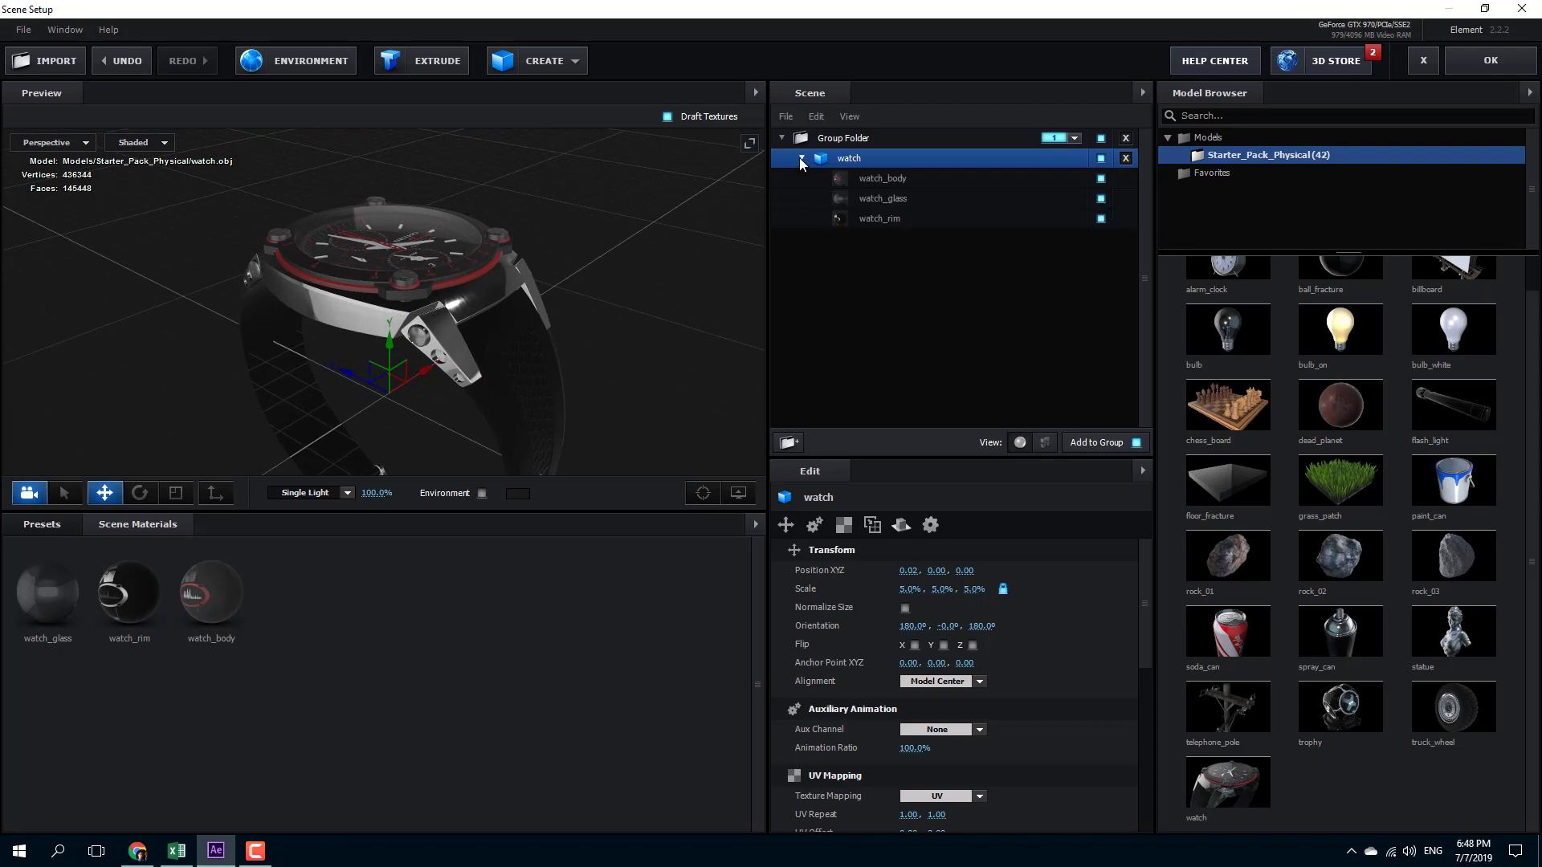
click(1104, 179)
click(1102, 179)
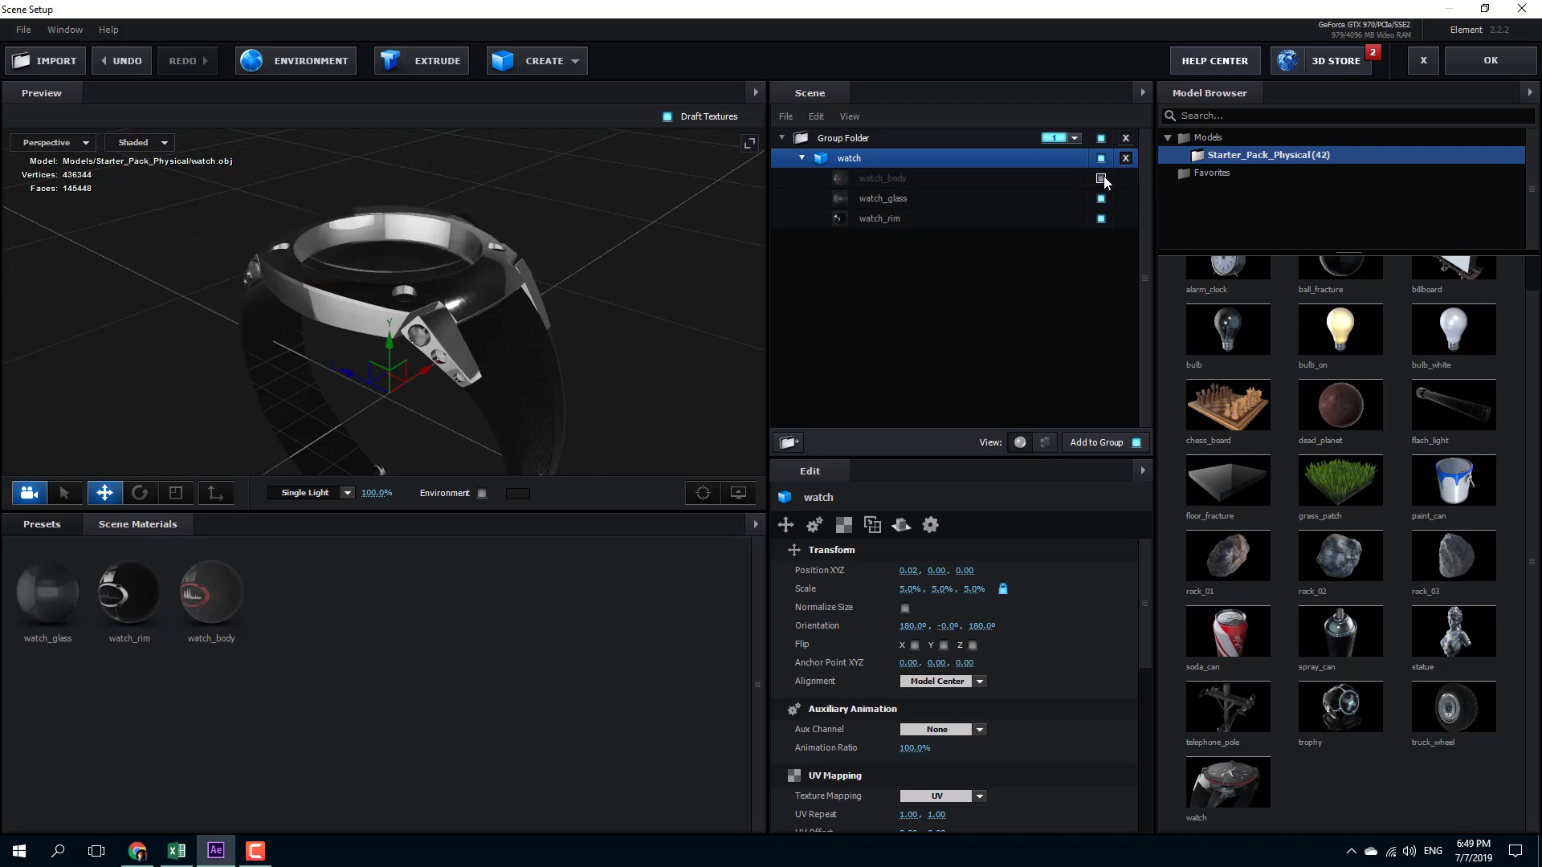
click(1102, 199)
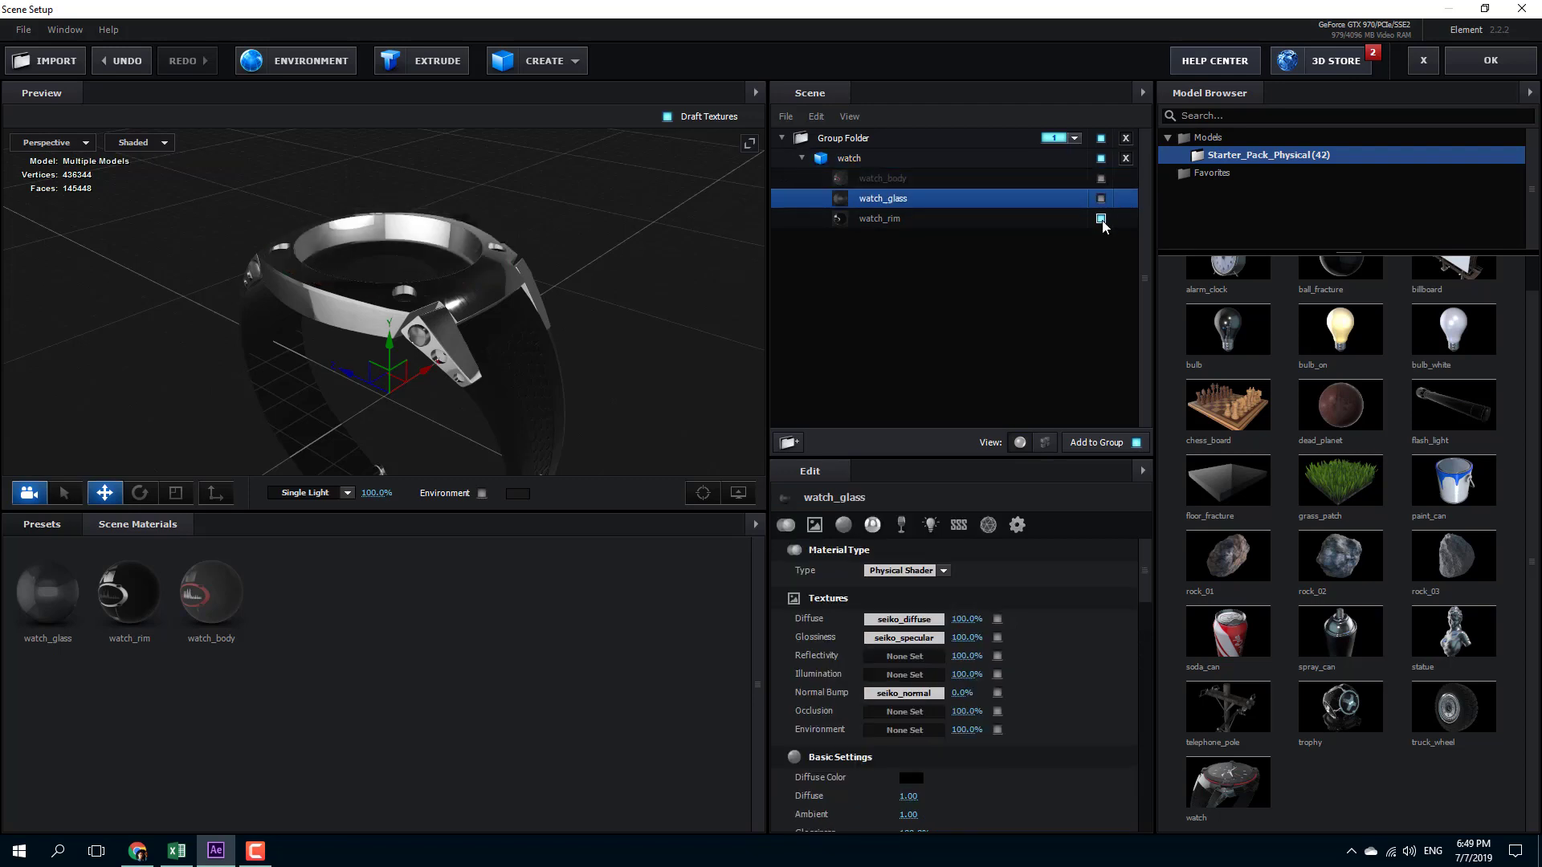
click(1101, 219)
click(1102, 219)
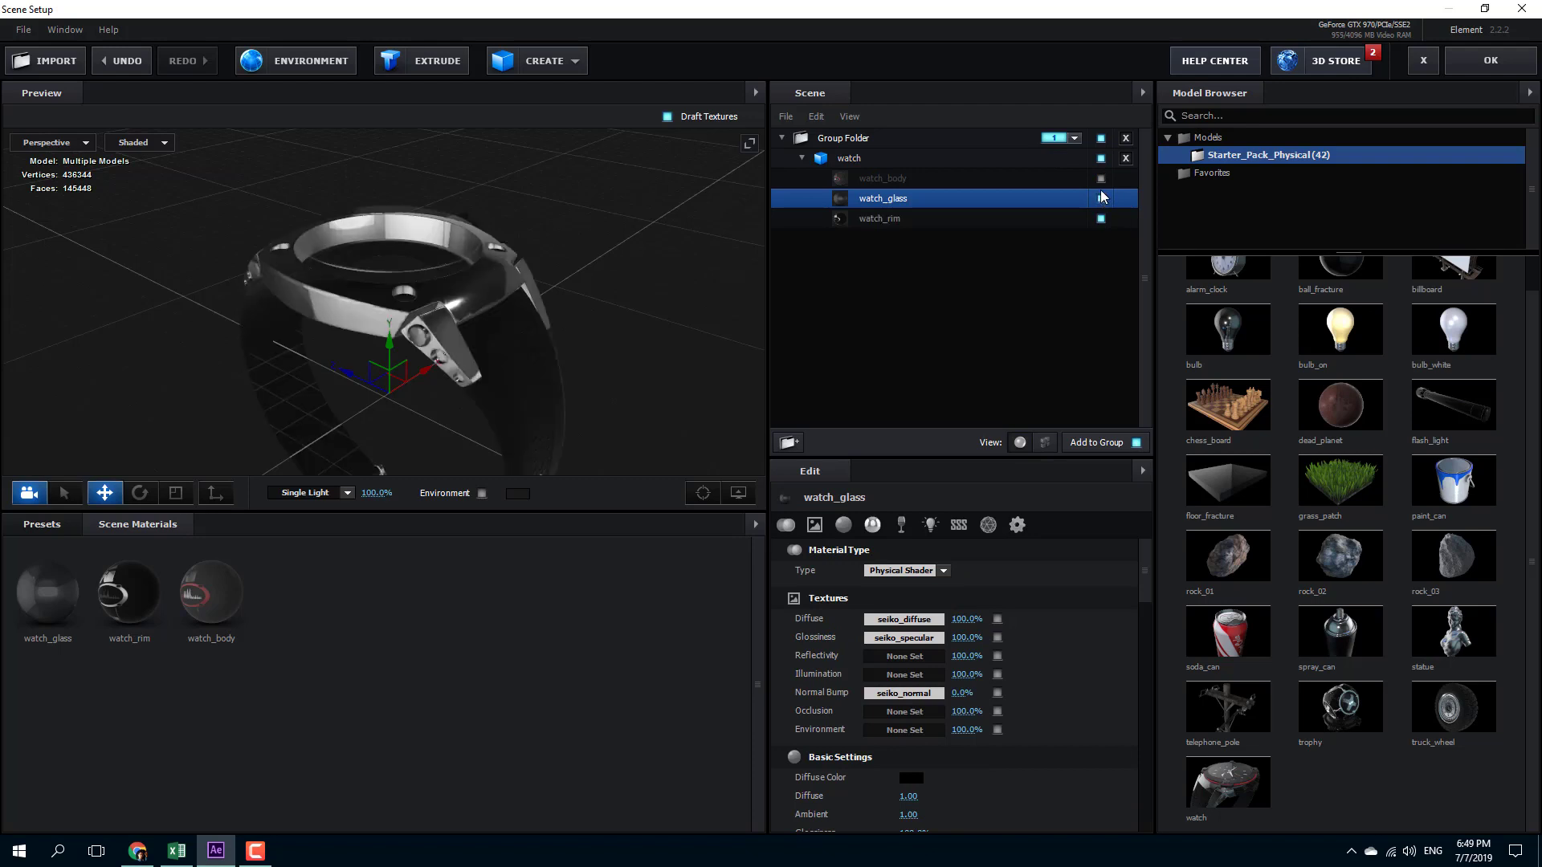
click(1102, 179)
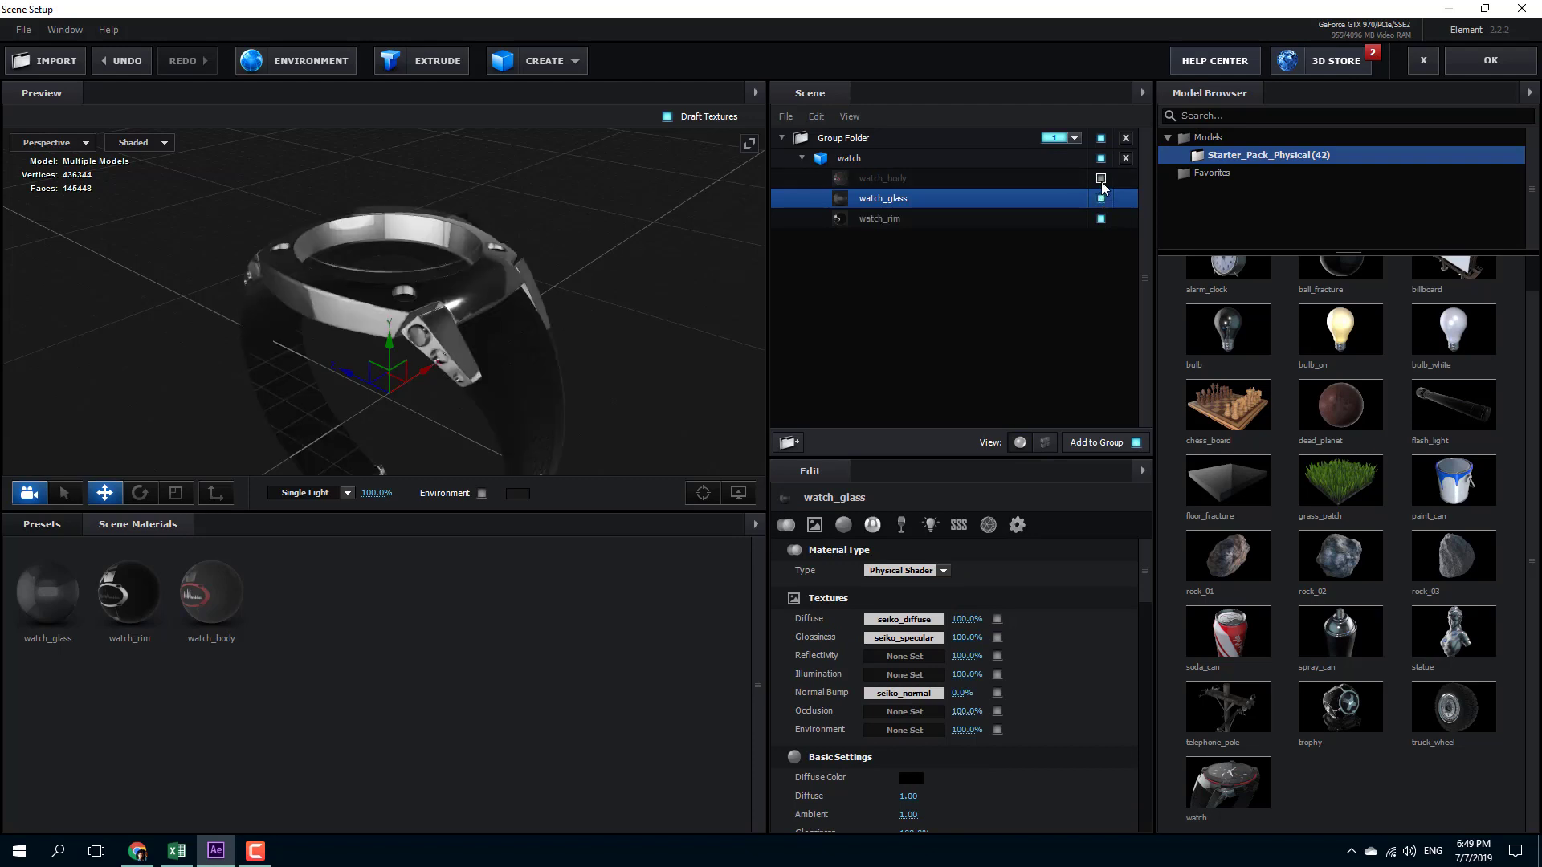
Apply the scene to Comp 1 and expand Group 1's Particle Replicator and Particle Look settings.
click(1491, 60)
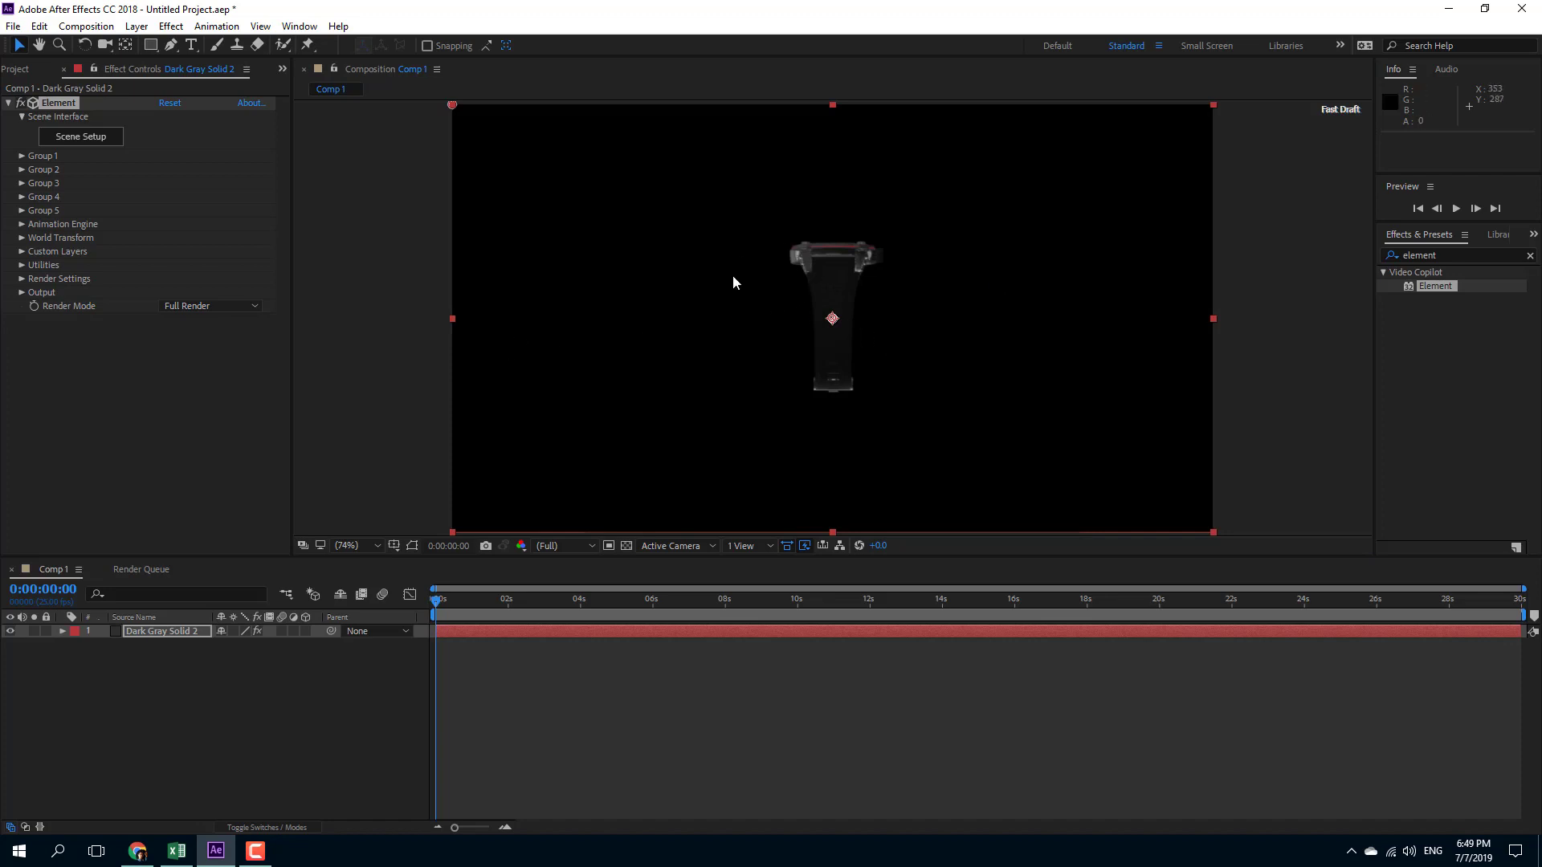
click(22, 158)
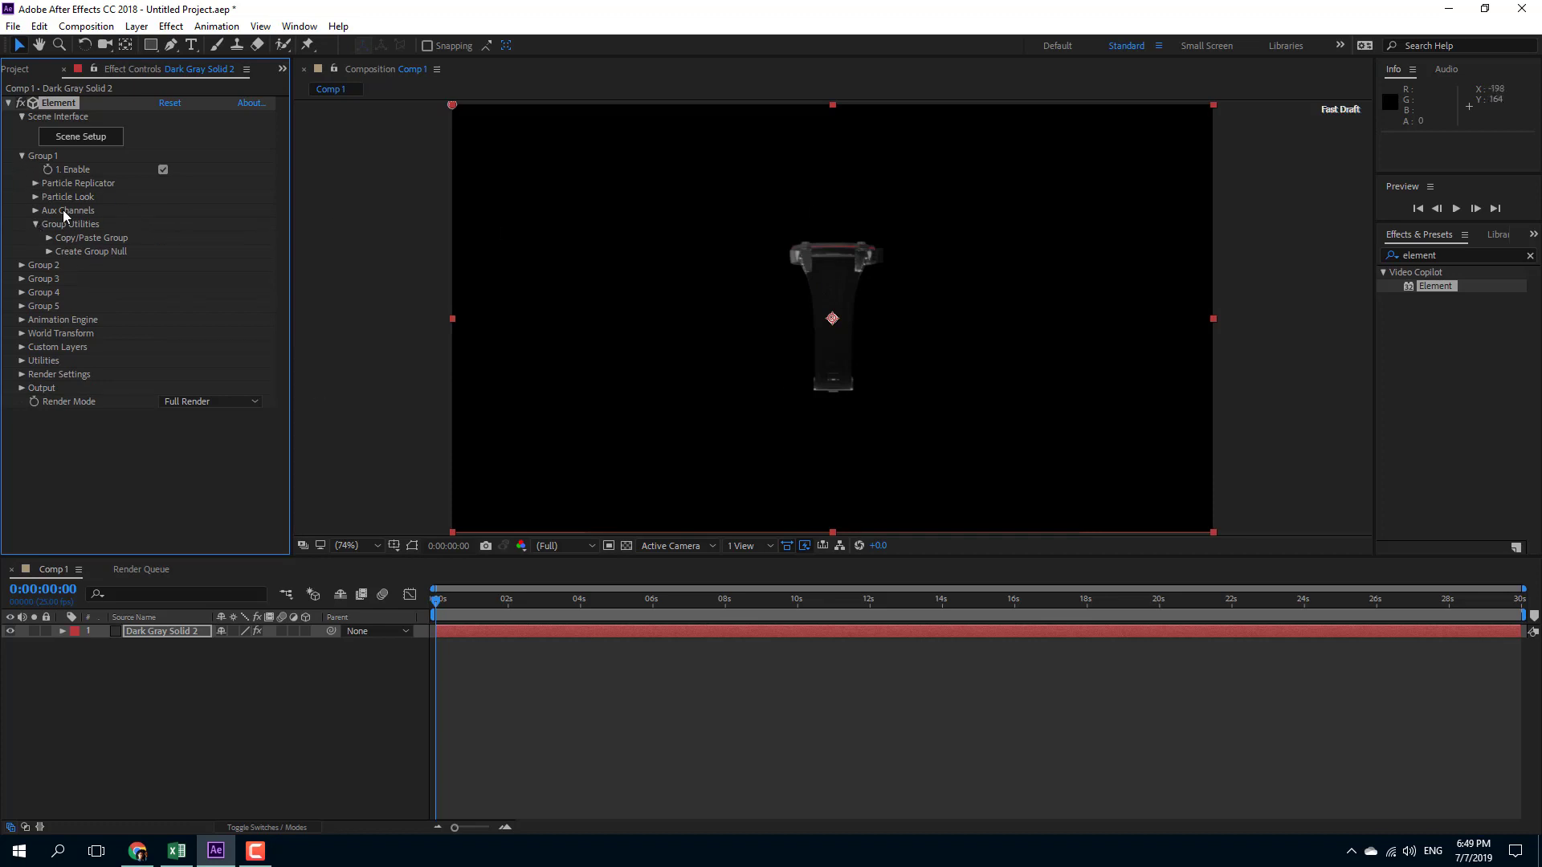
click(34, 183)
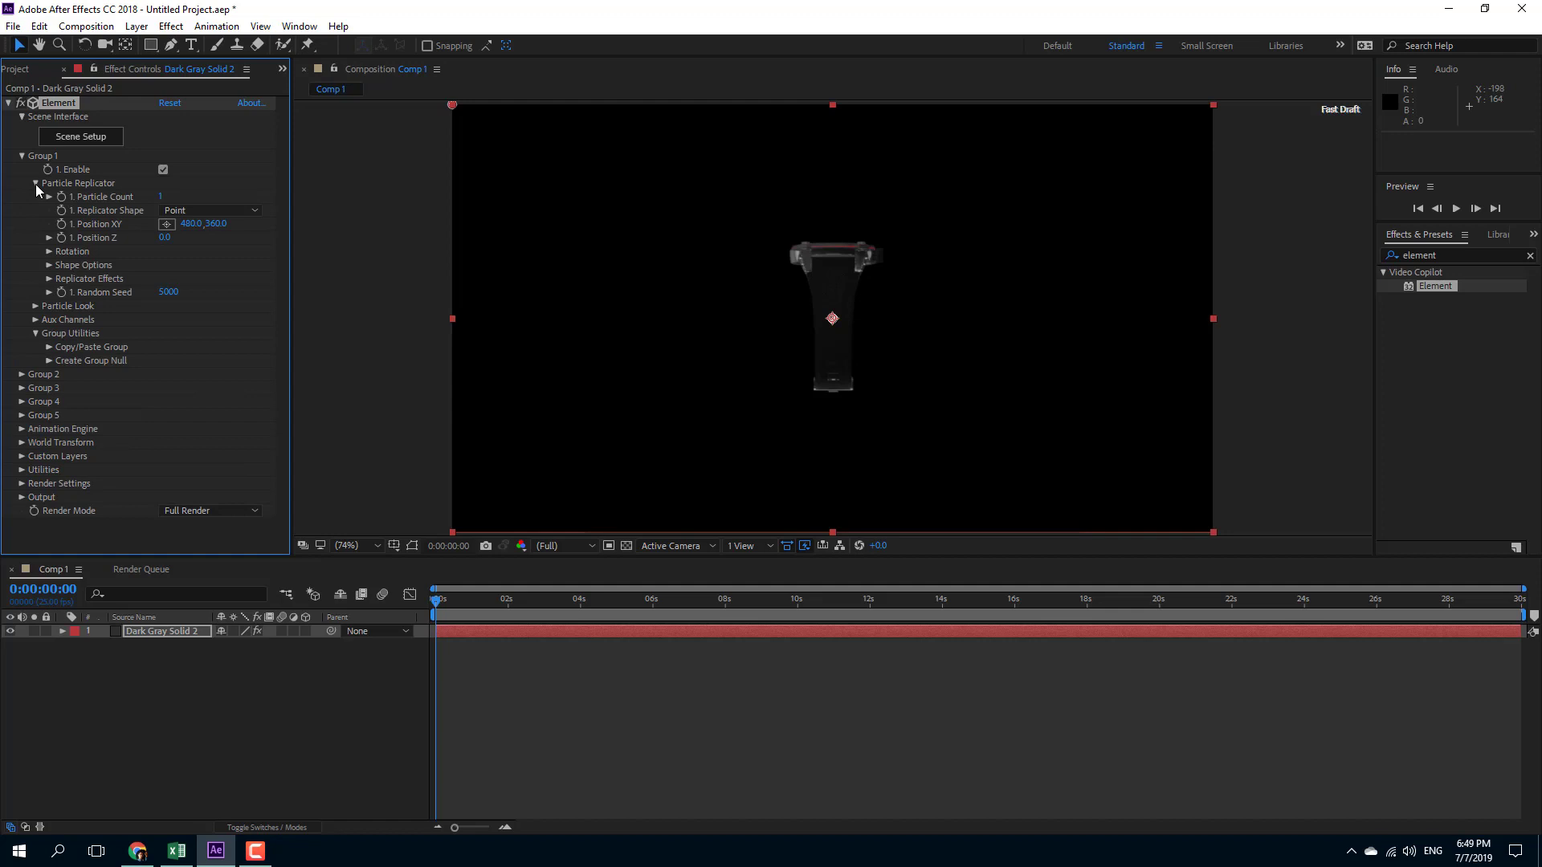
click(35, 308)
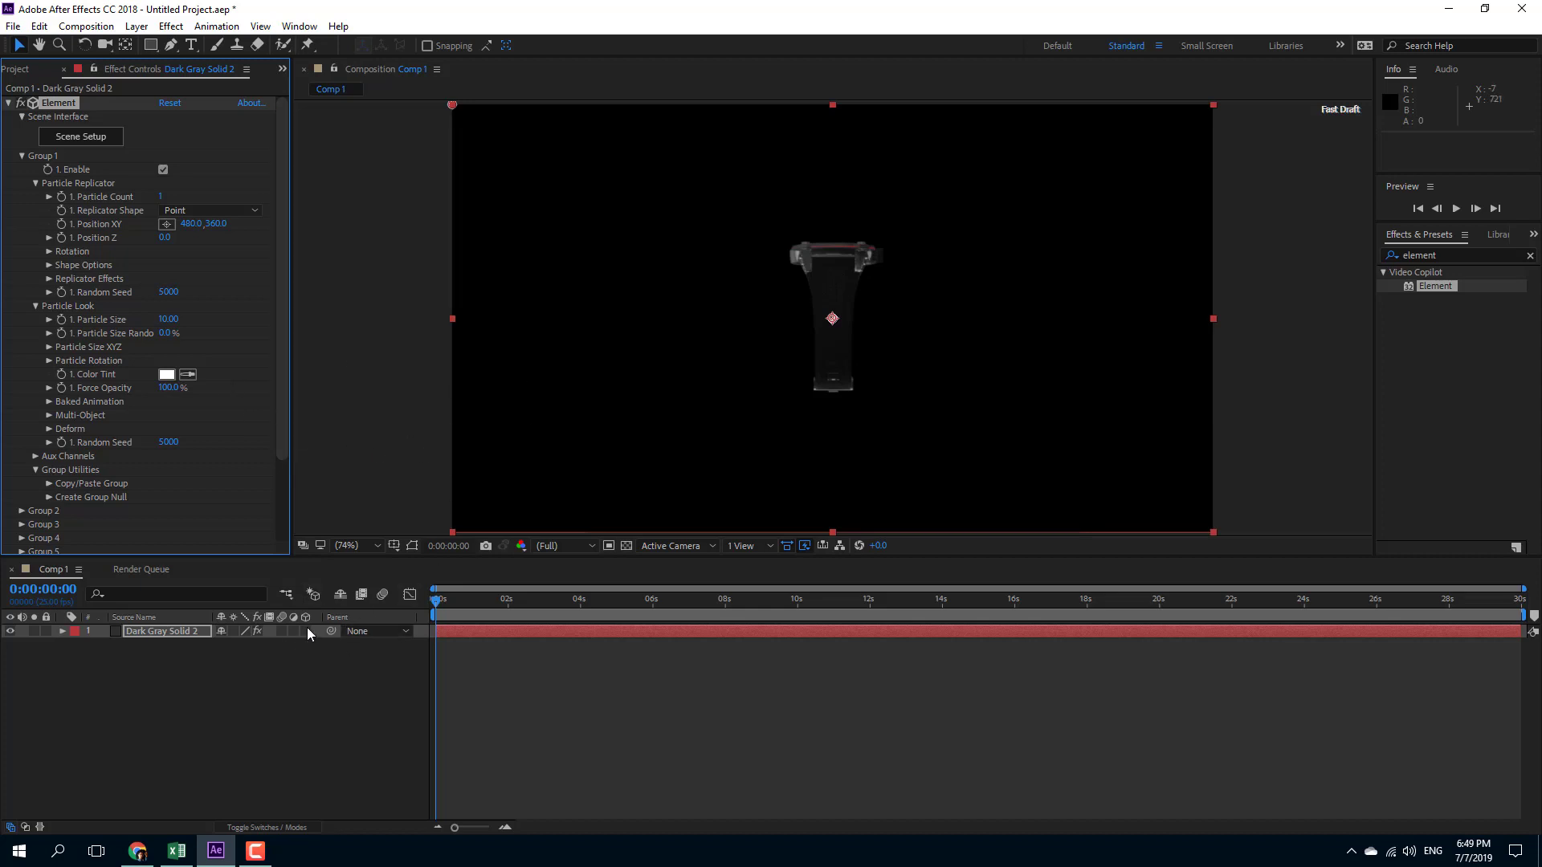
Add a new camera layer, Camera 1, with default settings.
right_click(246, 680)
mouse_move(280, 500)
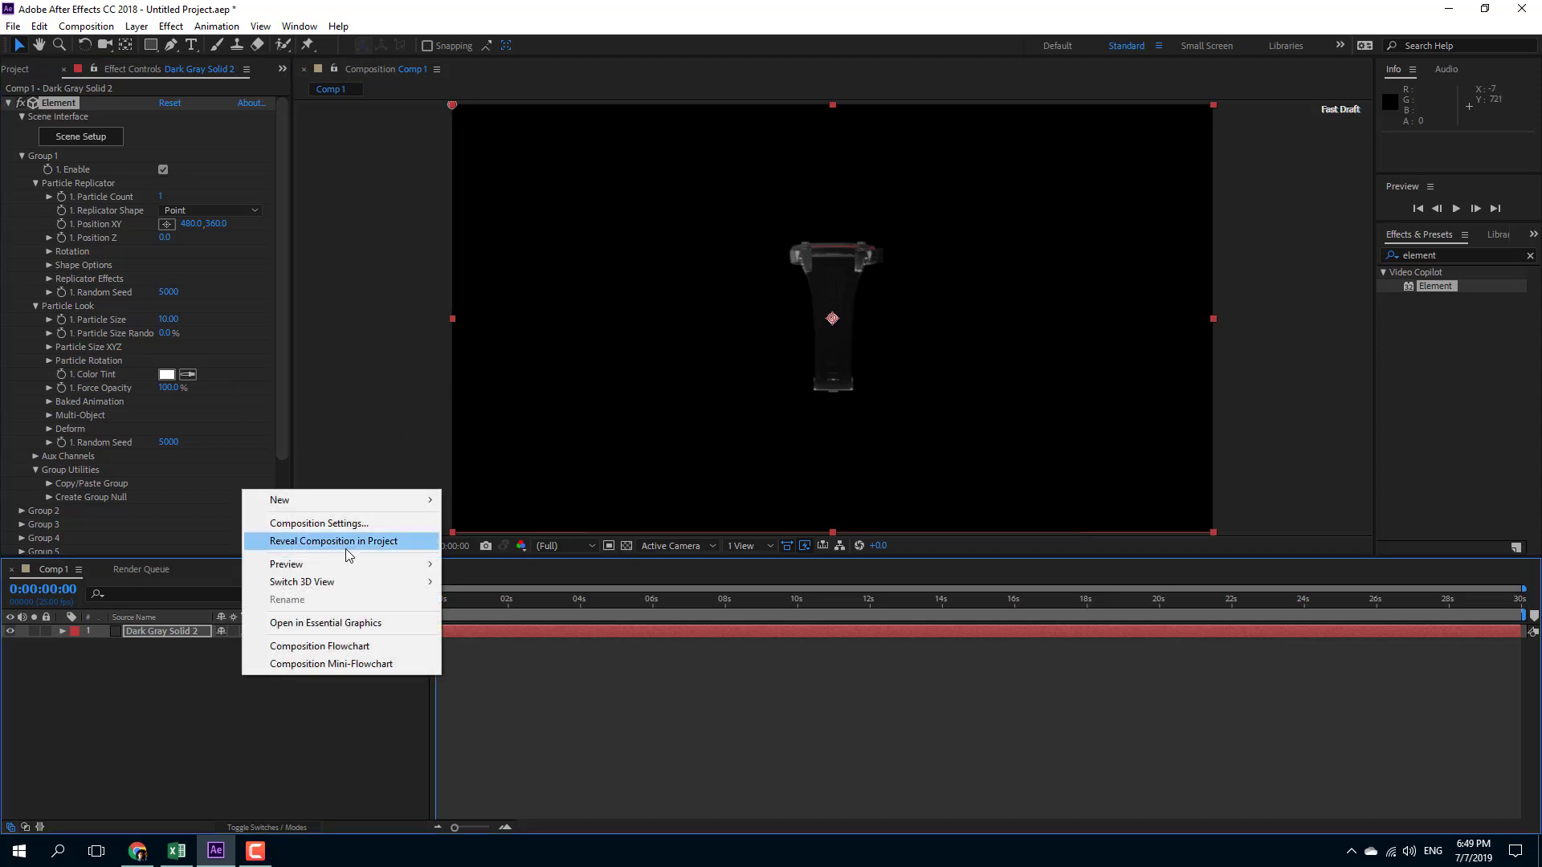
click(484, 575)
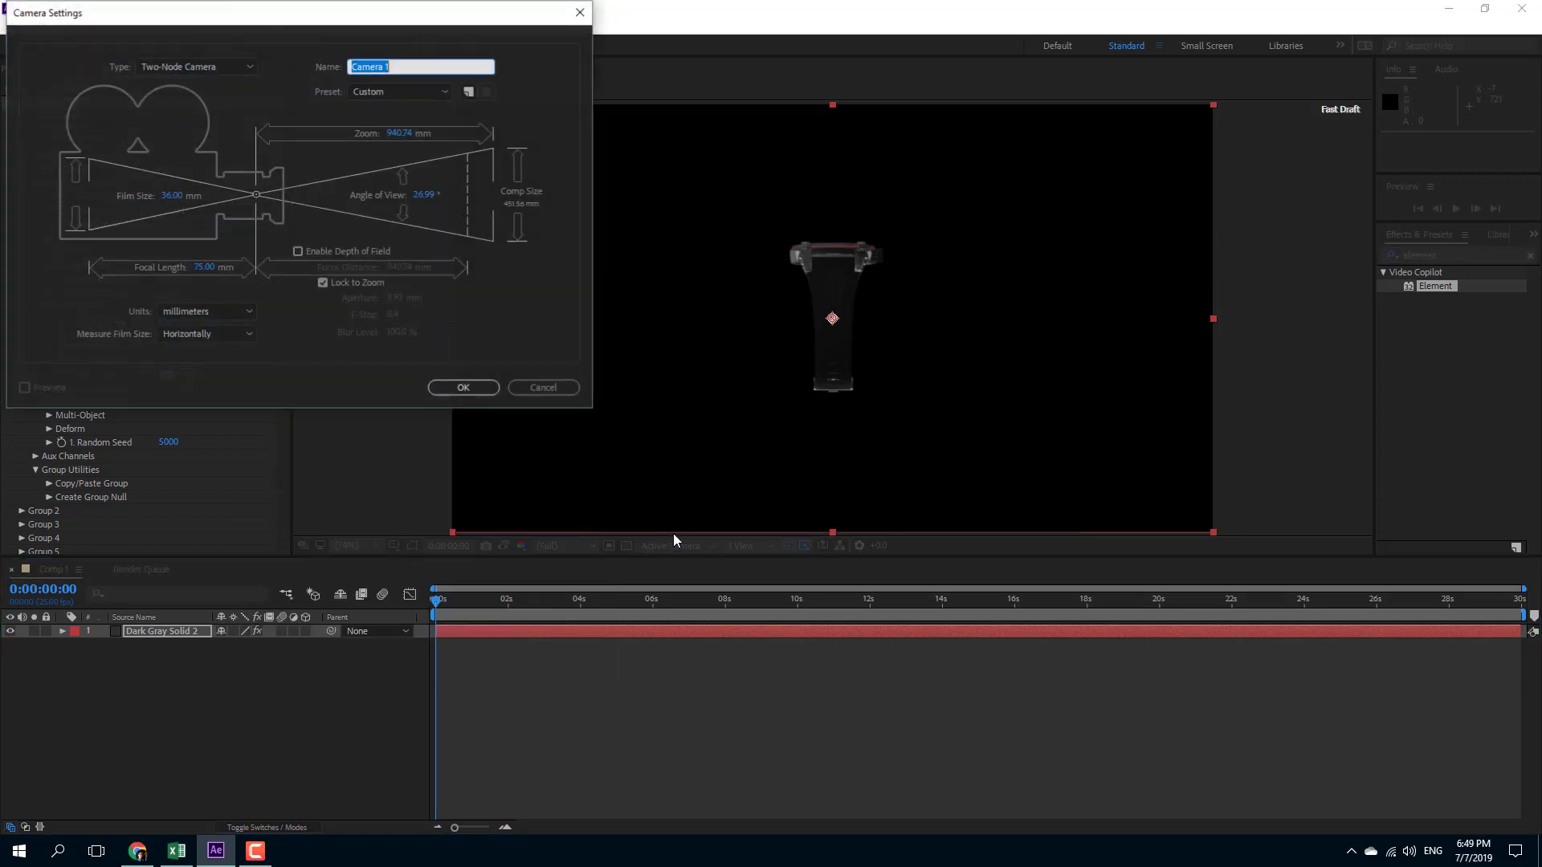
click(465, 388)
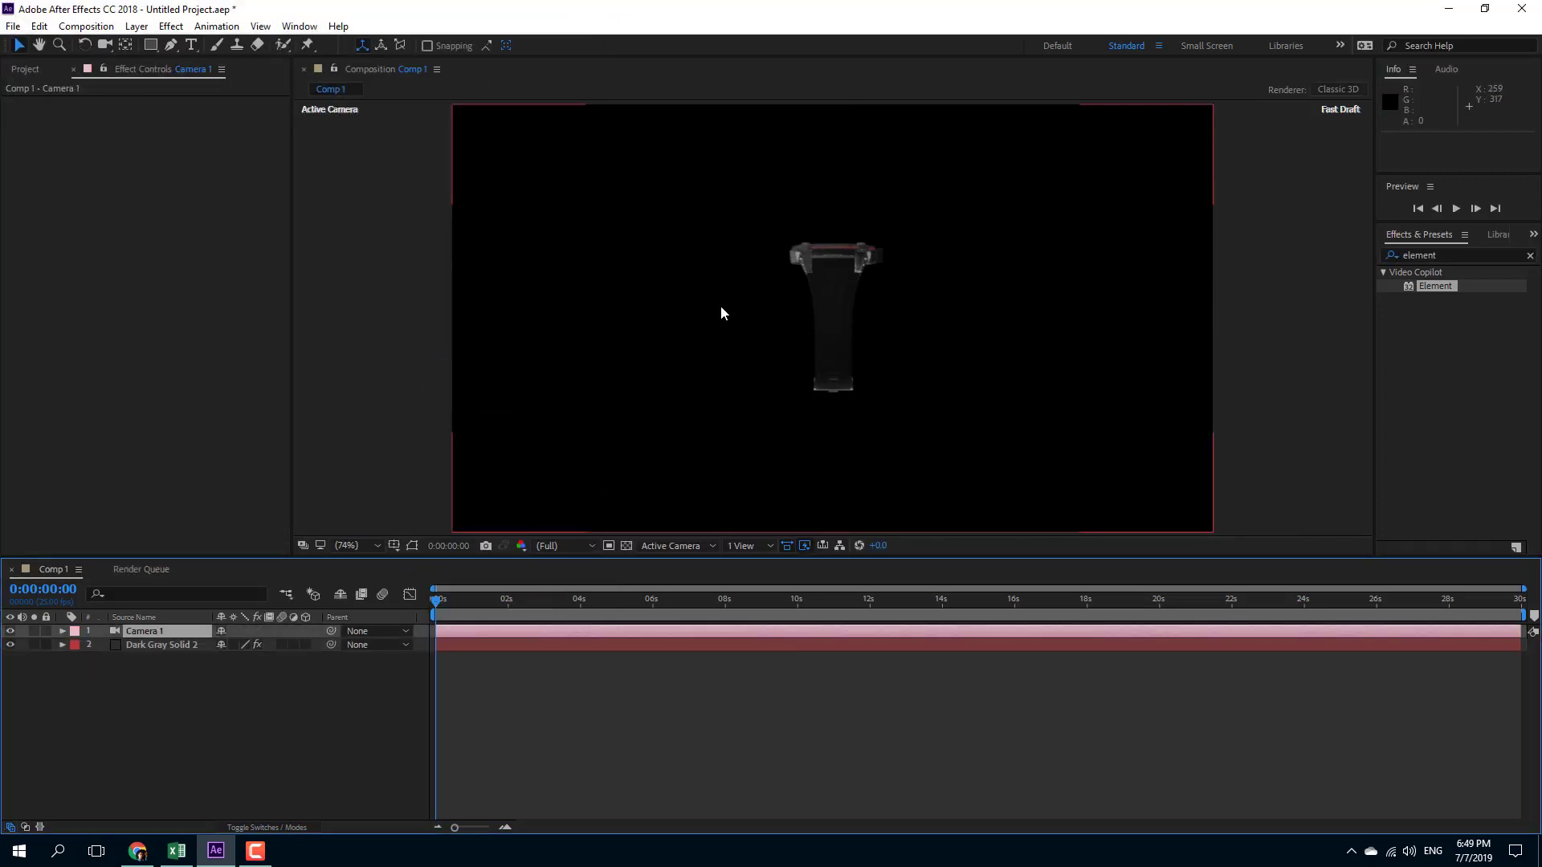
Orbit the camera to view the watch at an angle.
click(104, 46)
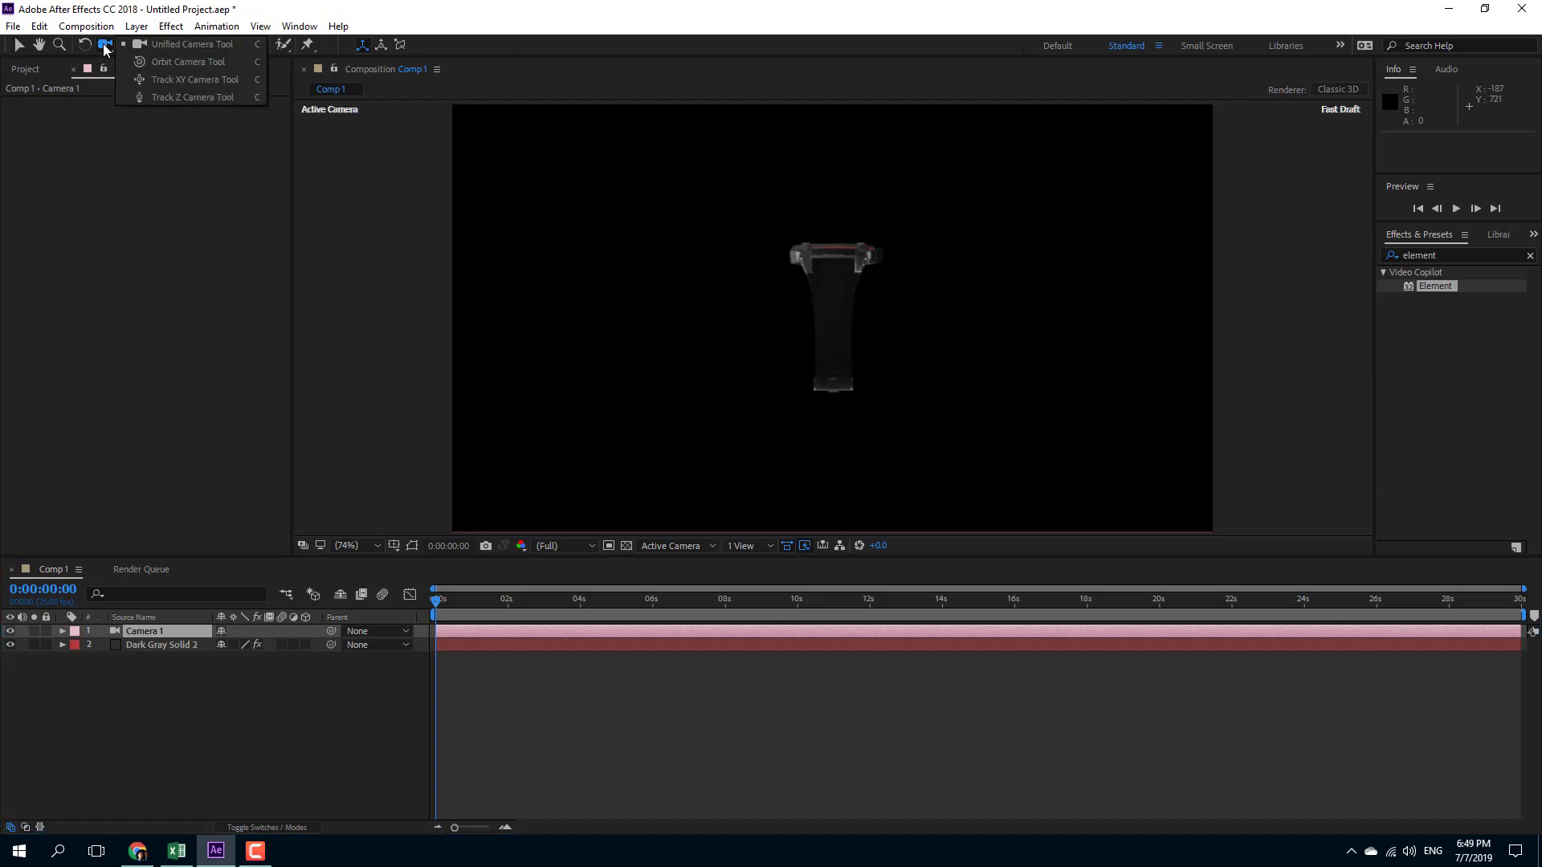
click(169, 60)
mouse_move(1005, 357)
mouse_down()
mouse_move(862, 358)
mouse_move(816, 230)
mouse_up()
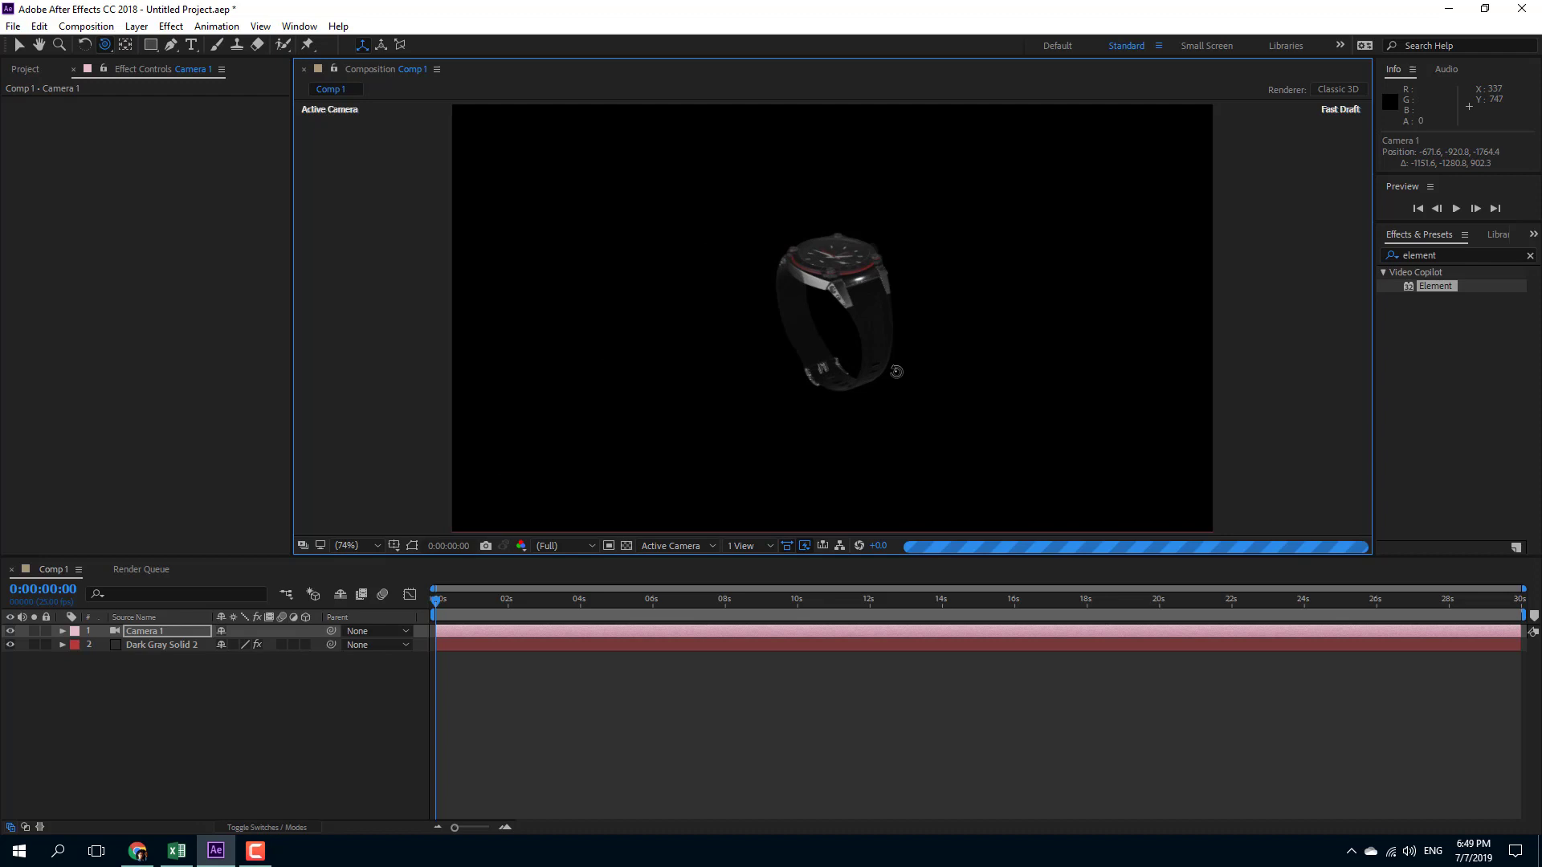
Track the camera along Z so the watch fills more of the composition.
click(107, 48)
click(186, 61)
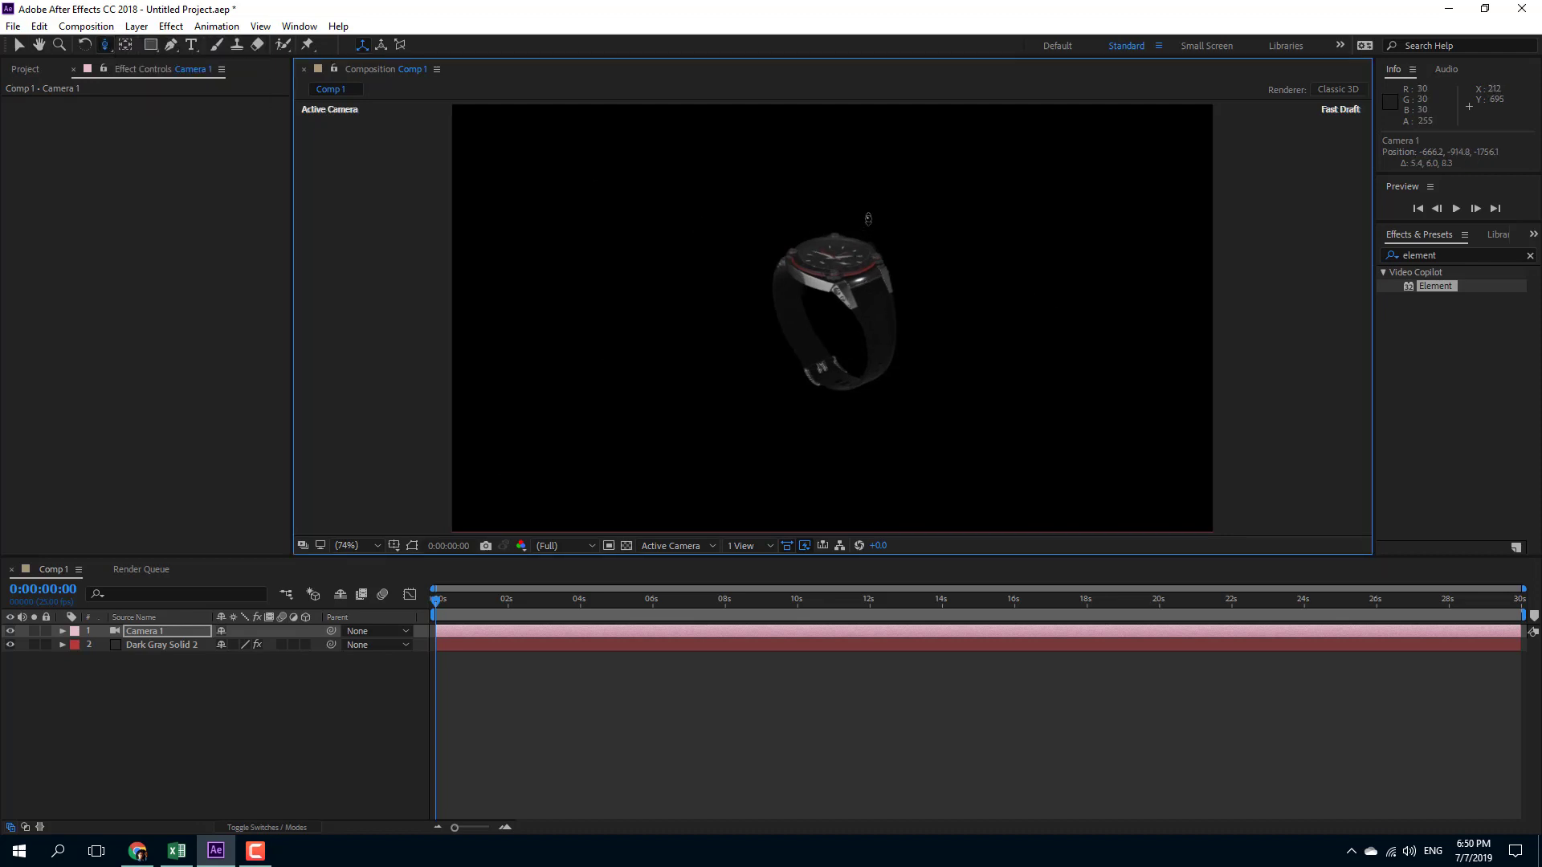
mouse_move(876, 170)
mouse_down()
mouse_move(902, 162)
mouse_move(907, 110)
mouse_up()
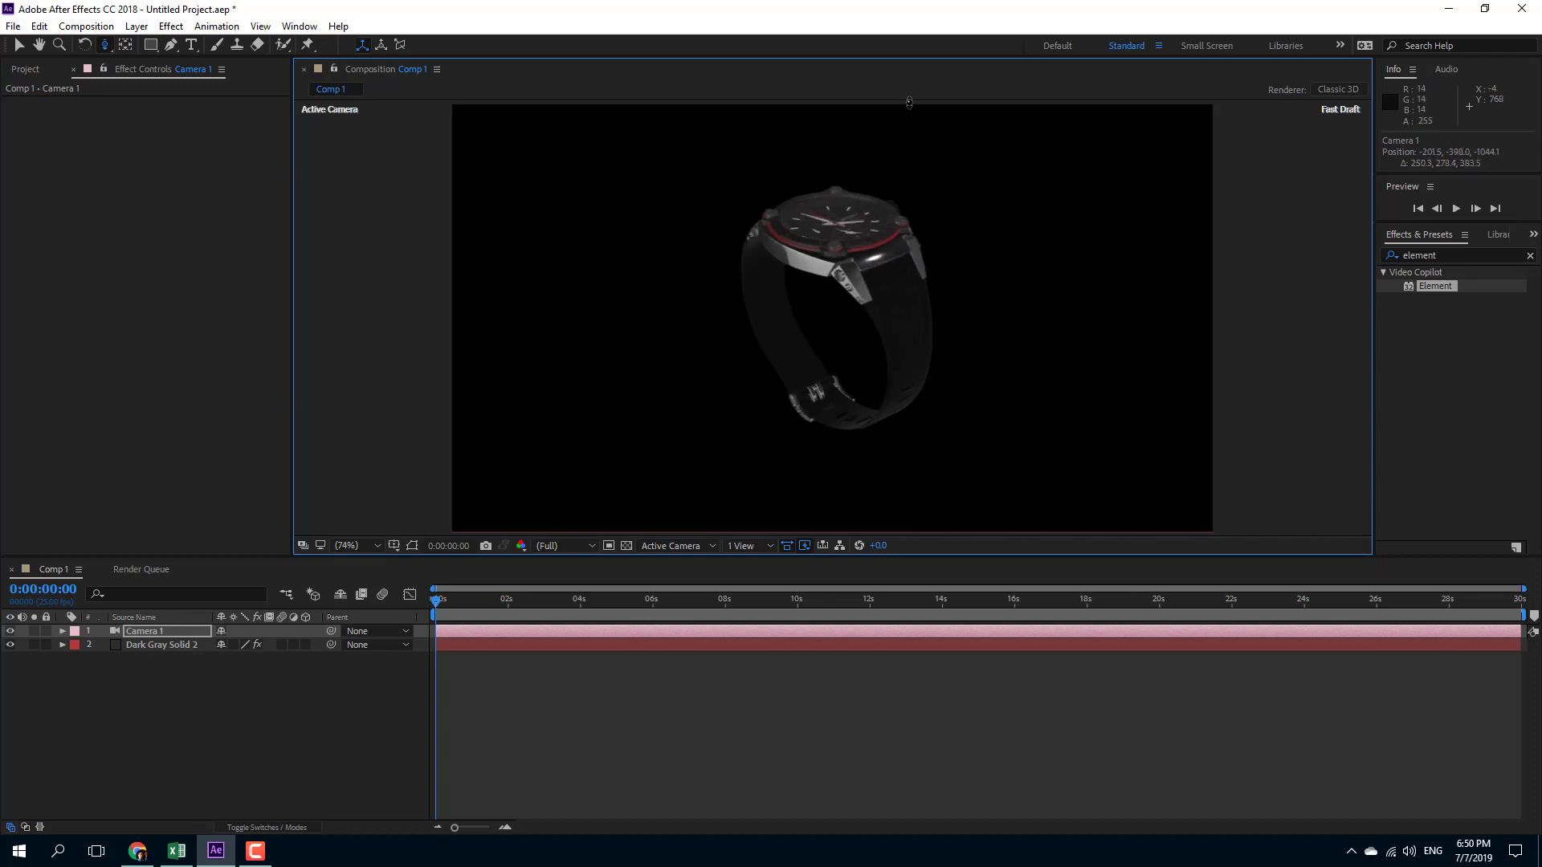
click(87, 45)
click(187, 62)
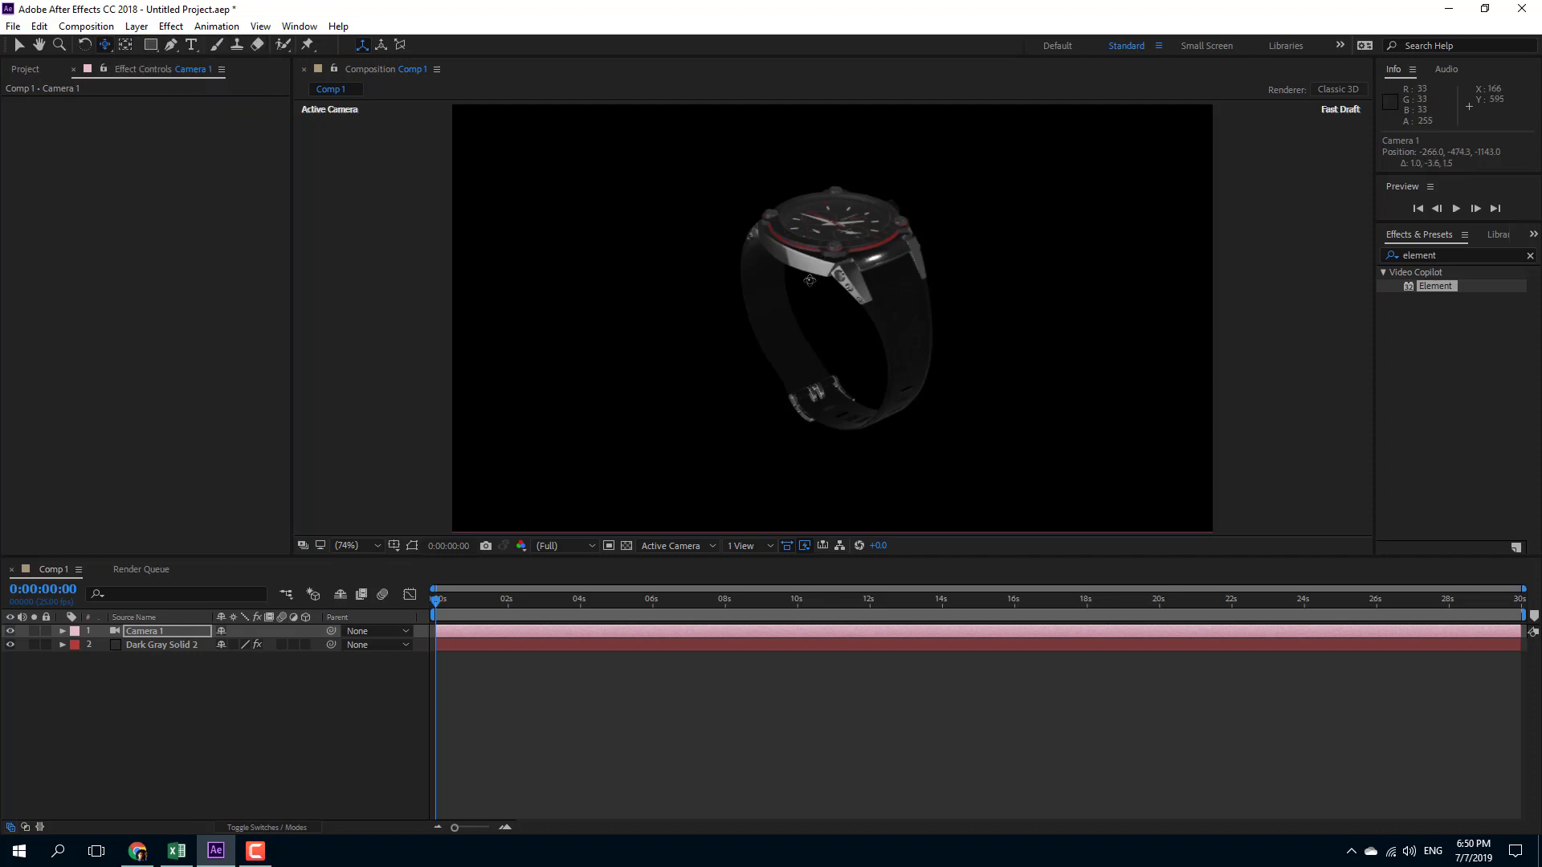
mouse_move(820, 258)
mouse_down()
mouse_move(812, 304)
mouse_move(838, 311)
mouse_up()
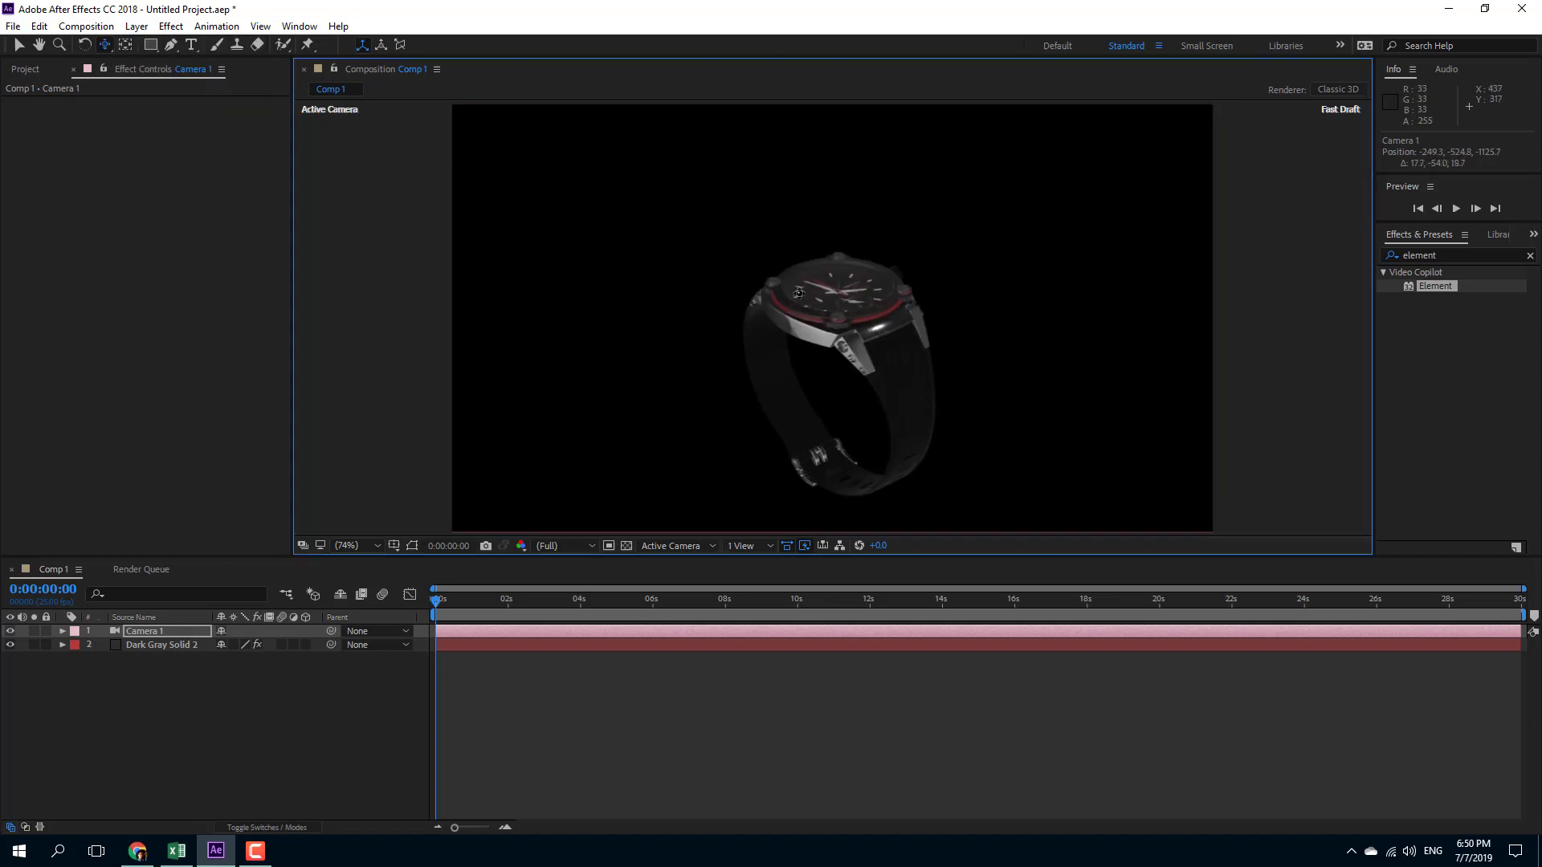
Set Group 1's Particle Size to 12.50 on Dark Gray Solid 2.
click(167, 649)
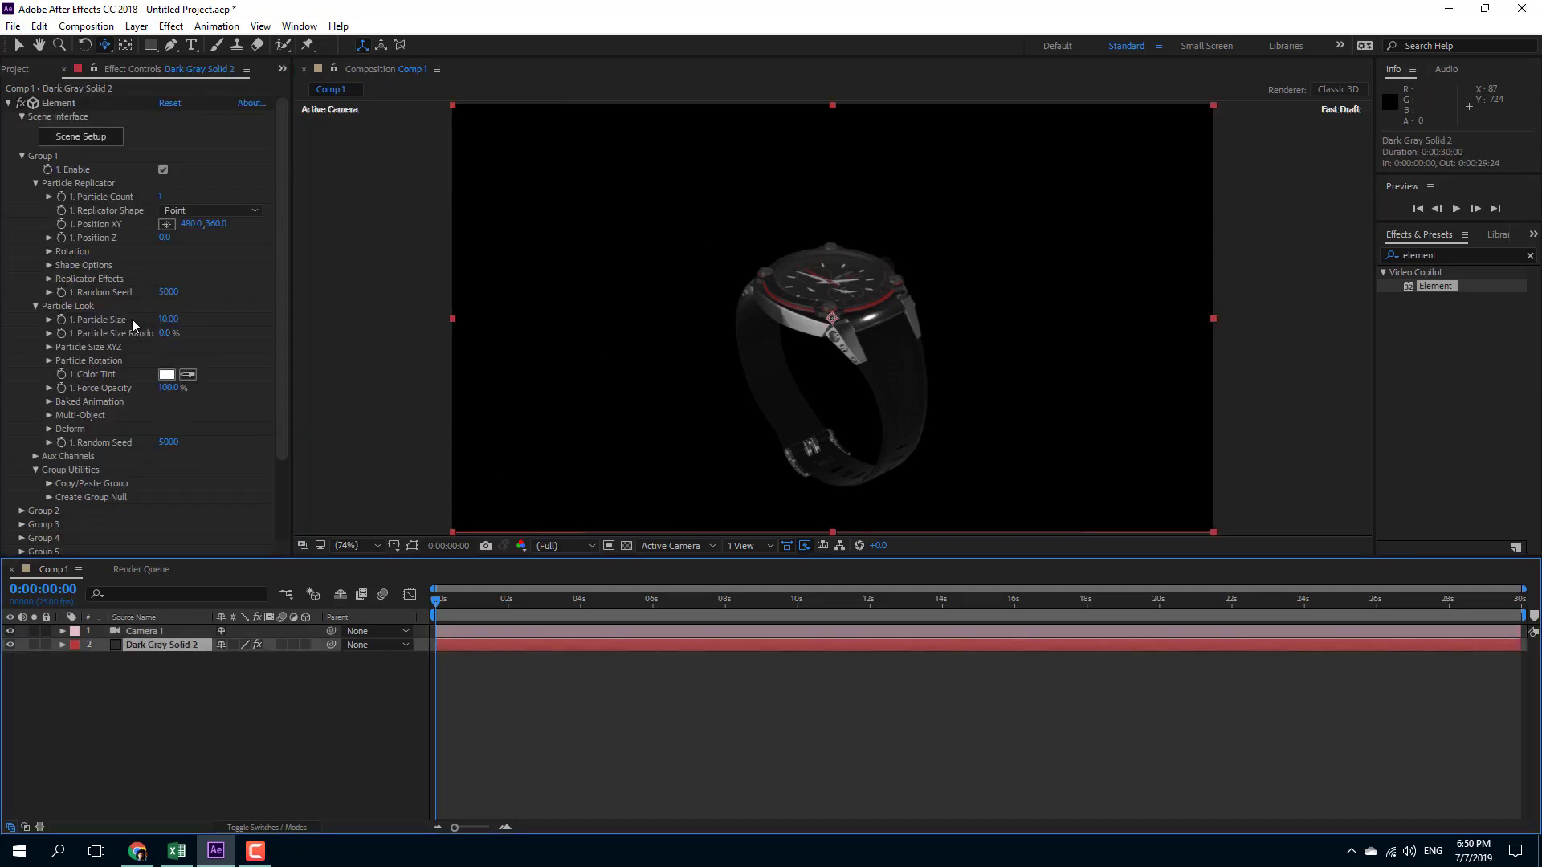
drag(169, 319, 186, 320)
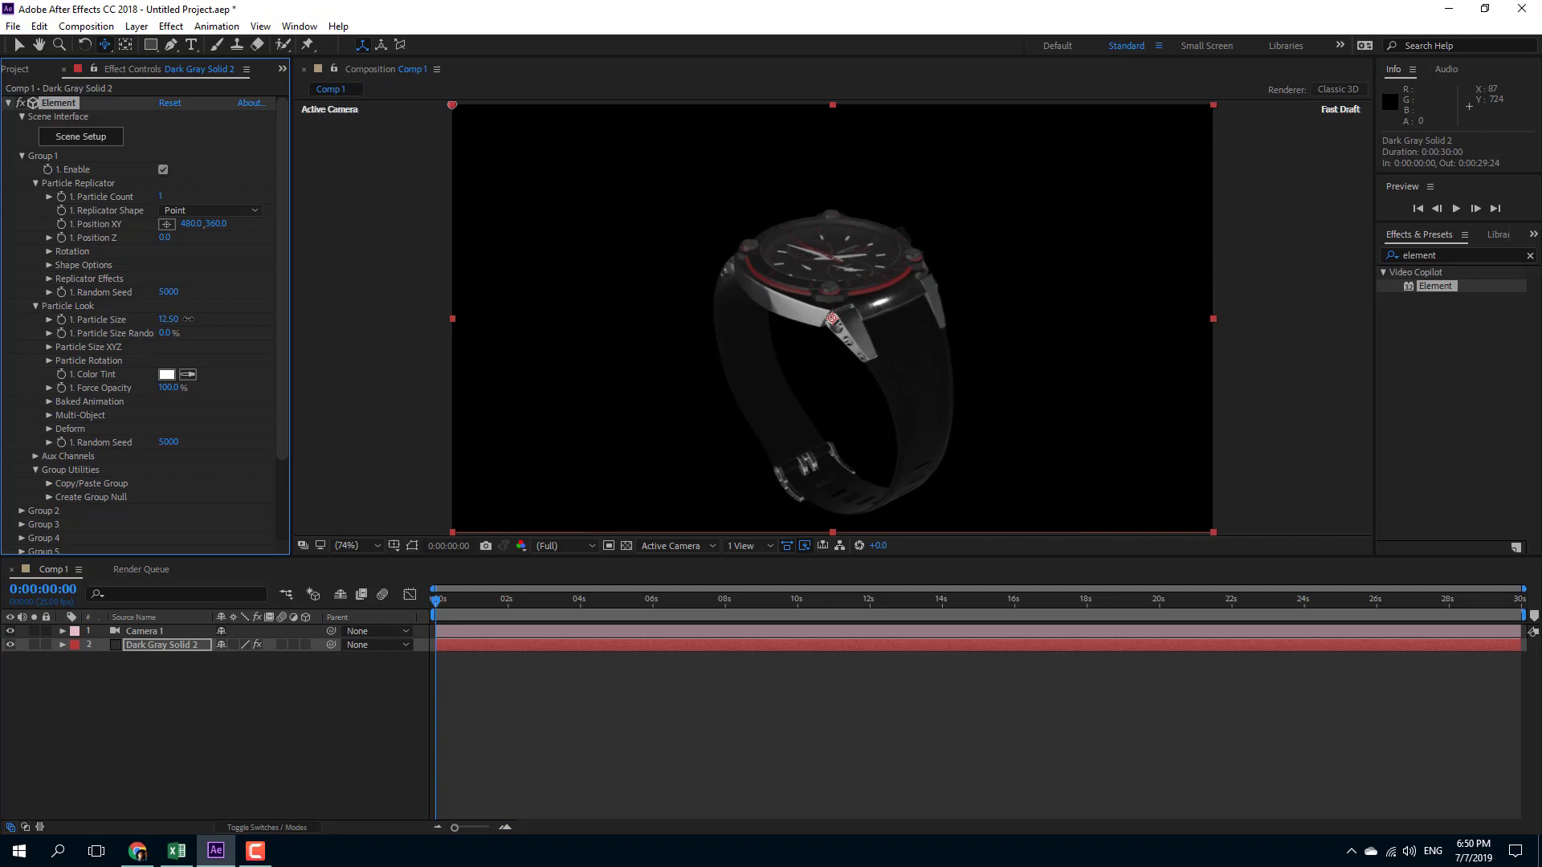
Set the Particle Replicator Y Rotation to 11°.
click(49, 251)
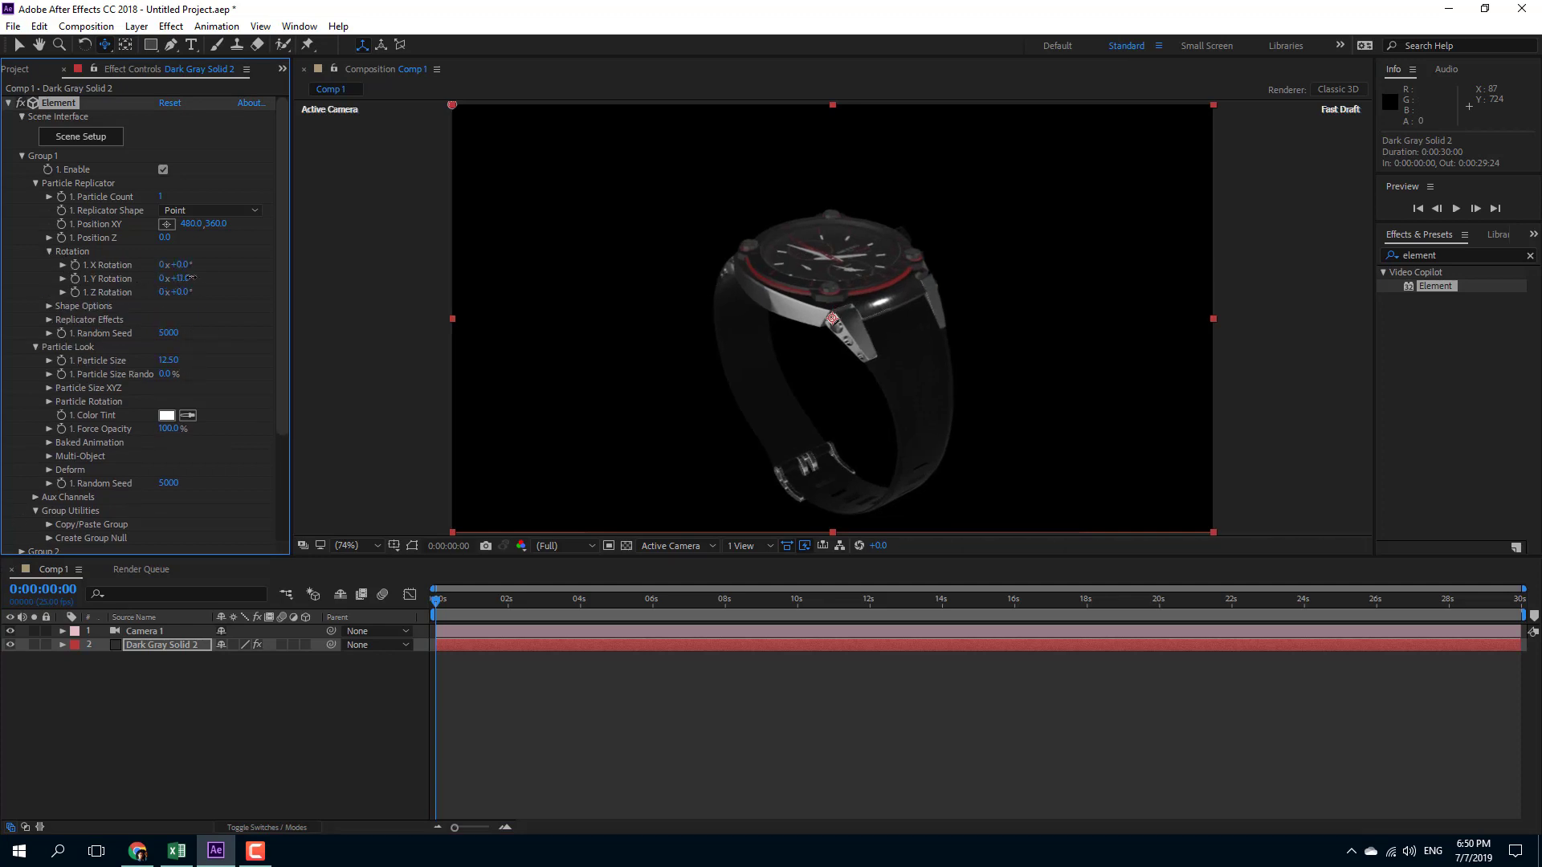
drag(176, 278, 190, 279)
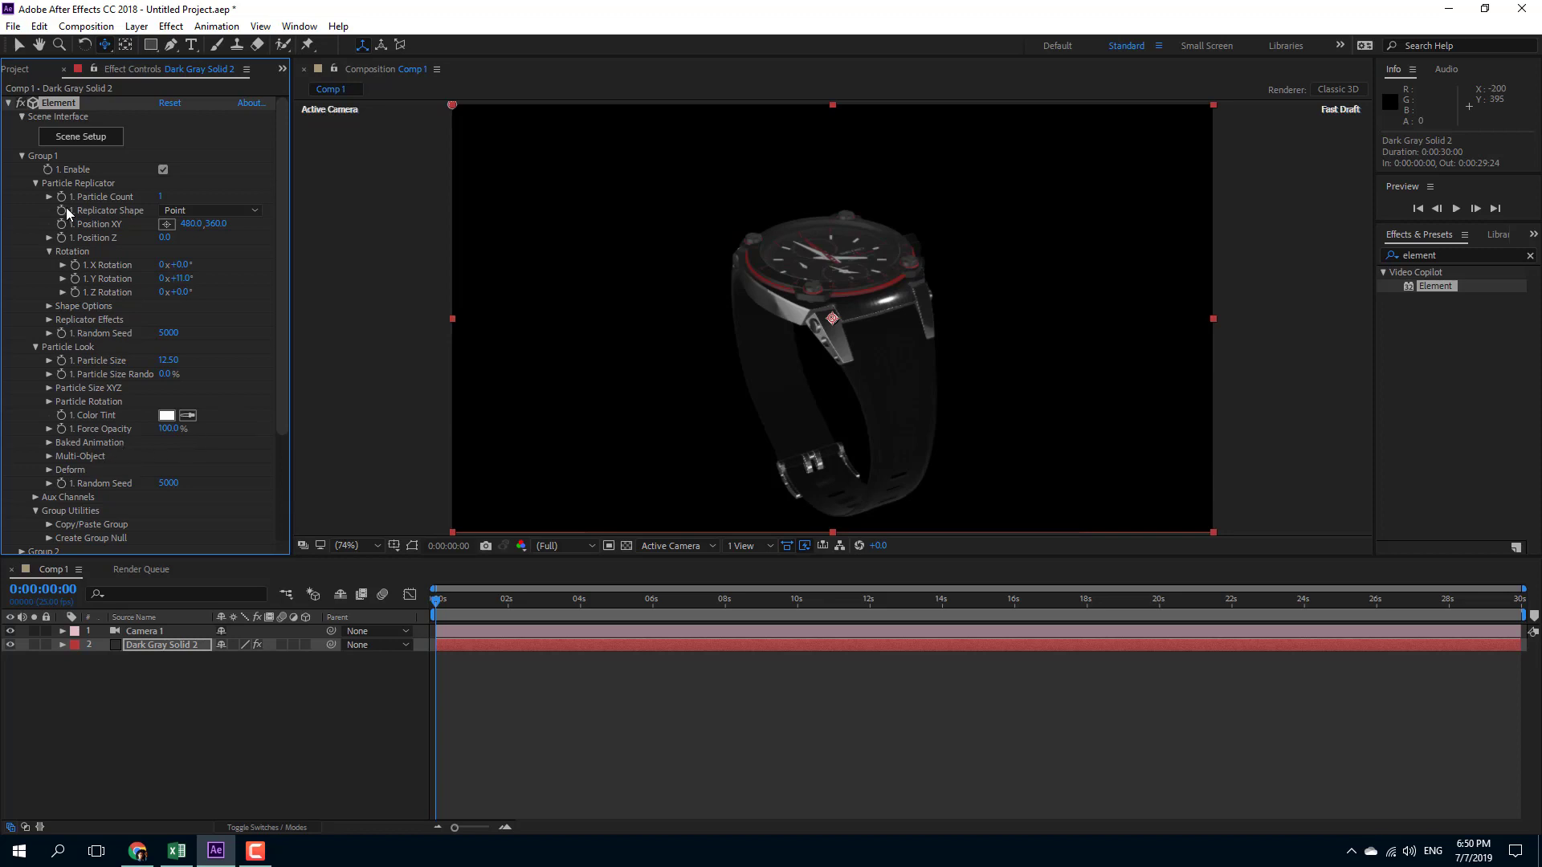
click(34, 348)
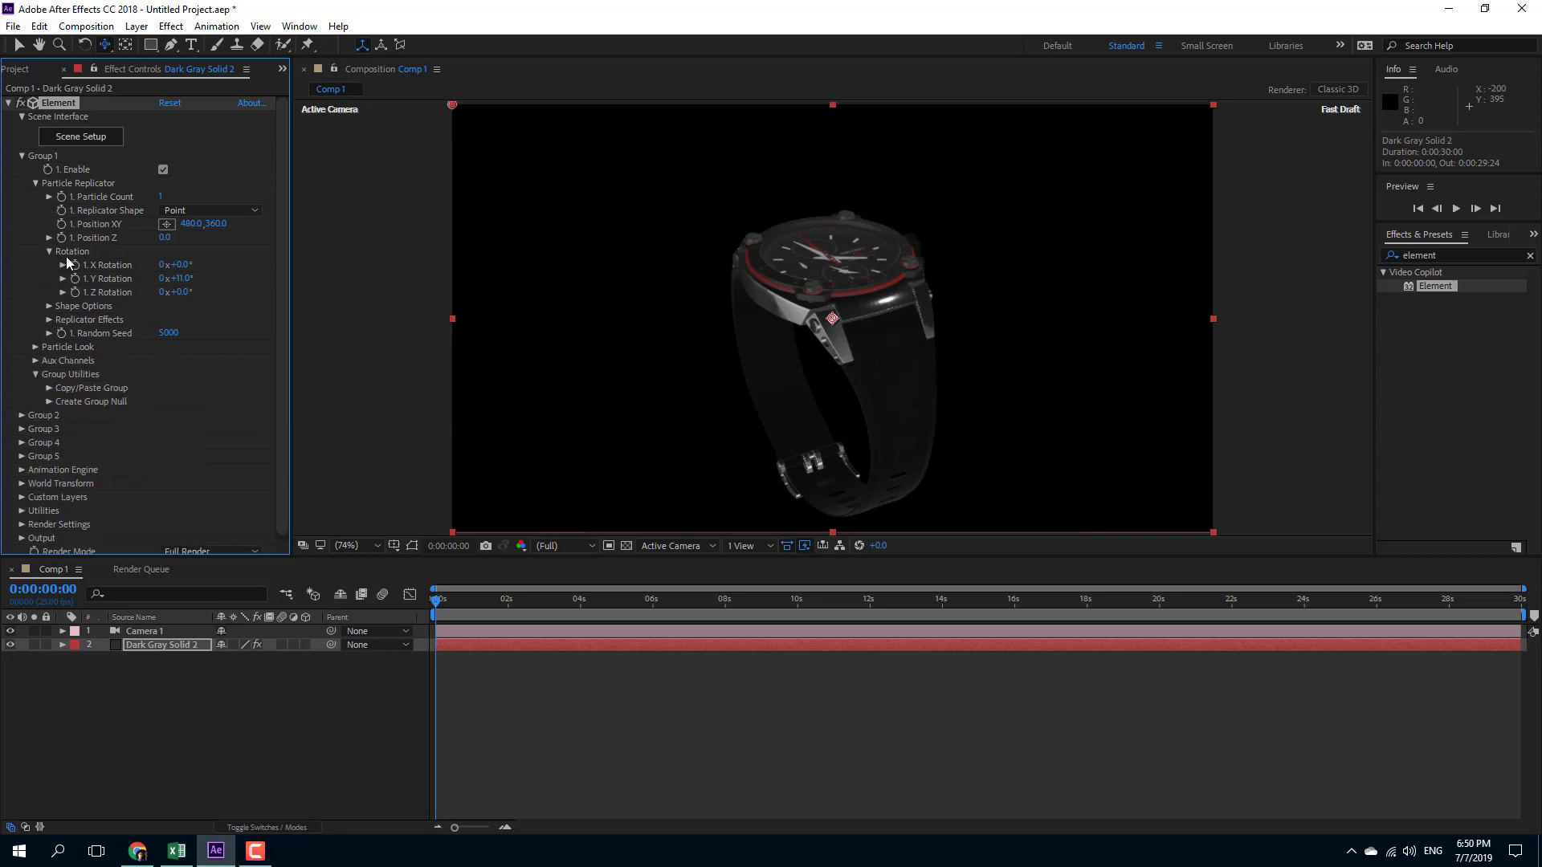
click(33, 349)
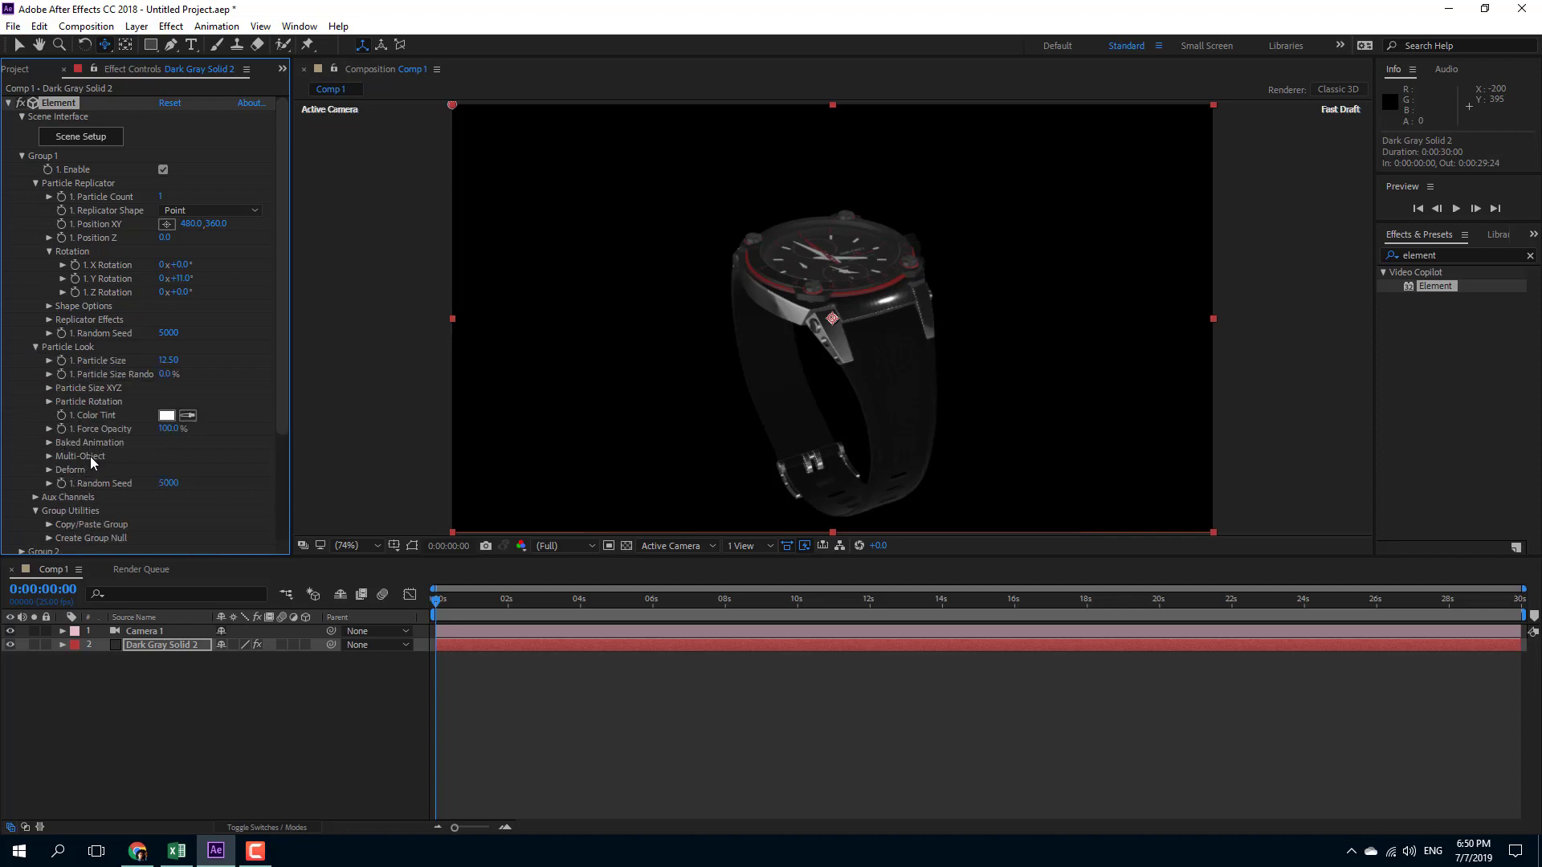
Tick Enable Multi-Object under Group 1's Particle Look.
click(50, 456)
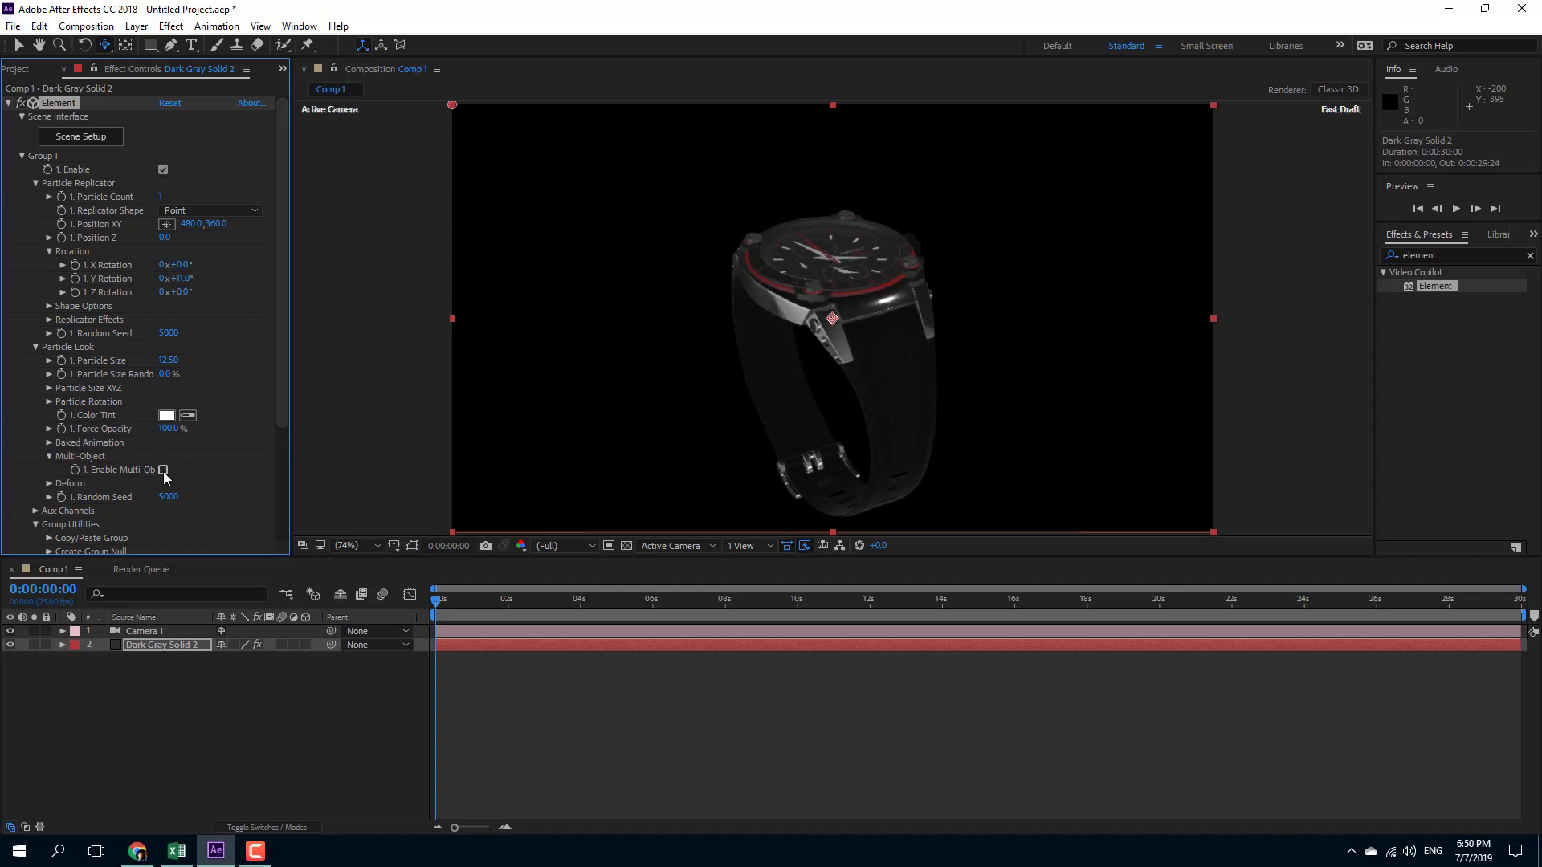
click(163, 471)
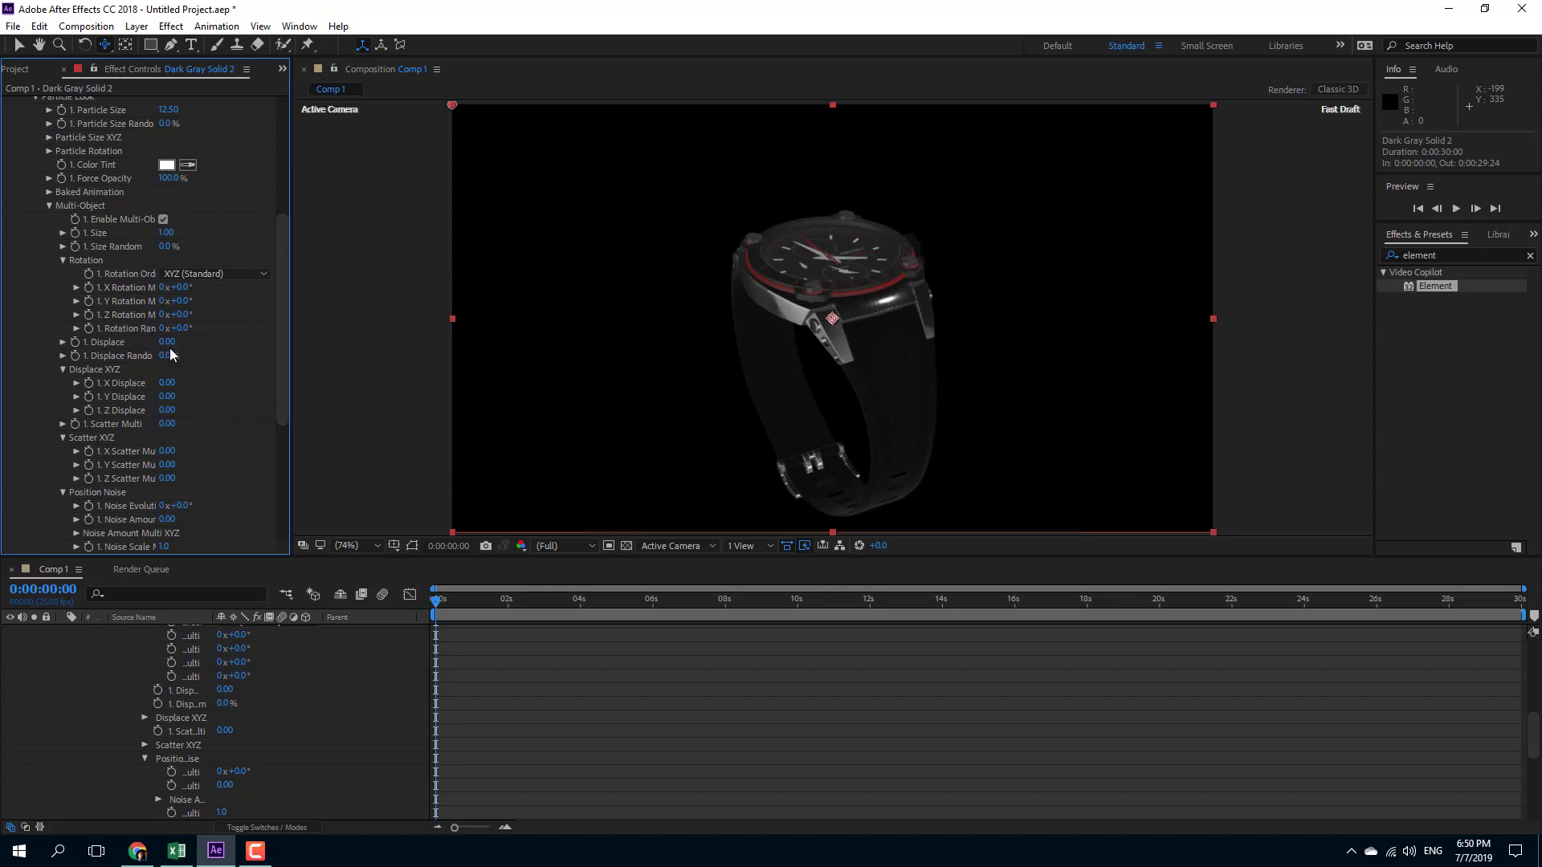
Set Displace 0.86, X Displace 0.57, Y Displace 0.29 and X Scatter Multiplier 6.93.
mouse_move(167, 343)
mouse_down()
mouse_move(259, 343)
mouse_move(157, 356)
mouse_move(307, 362)
mouse_move(264, 368)
mouse_up()
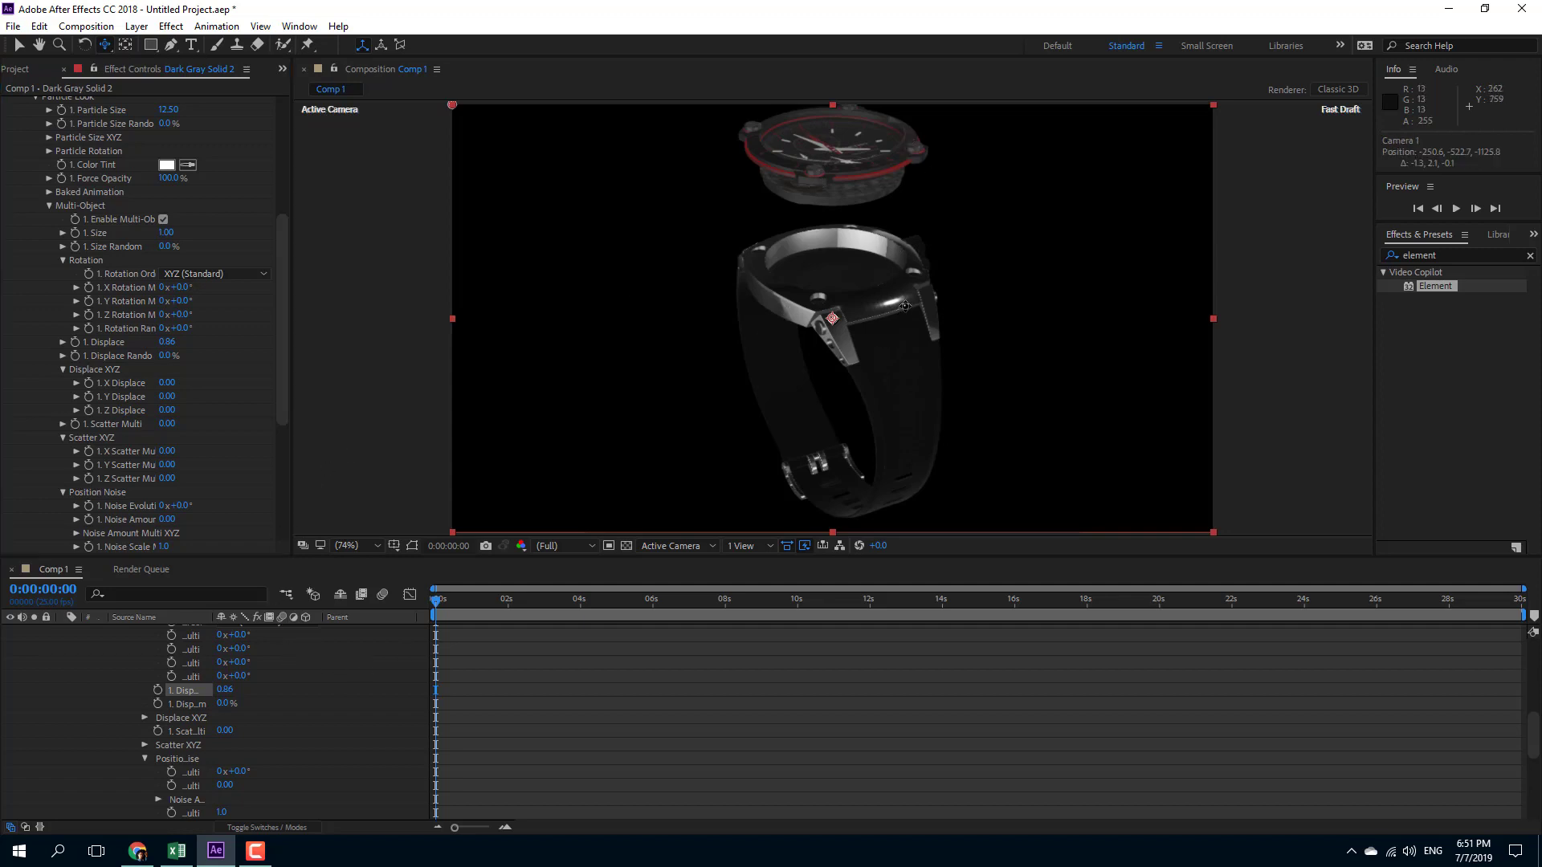
mouse_move(904, 304)
mouse_down()
mouse_move(862, 372)
mouse_move(815, 206)
mouse_up()
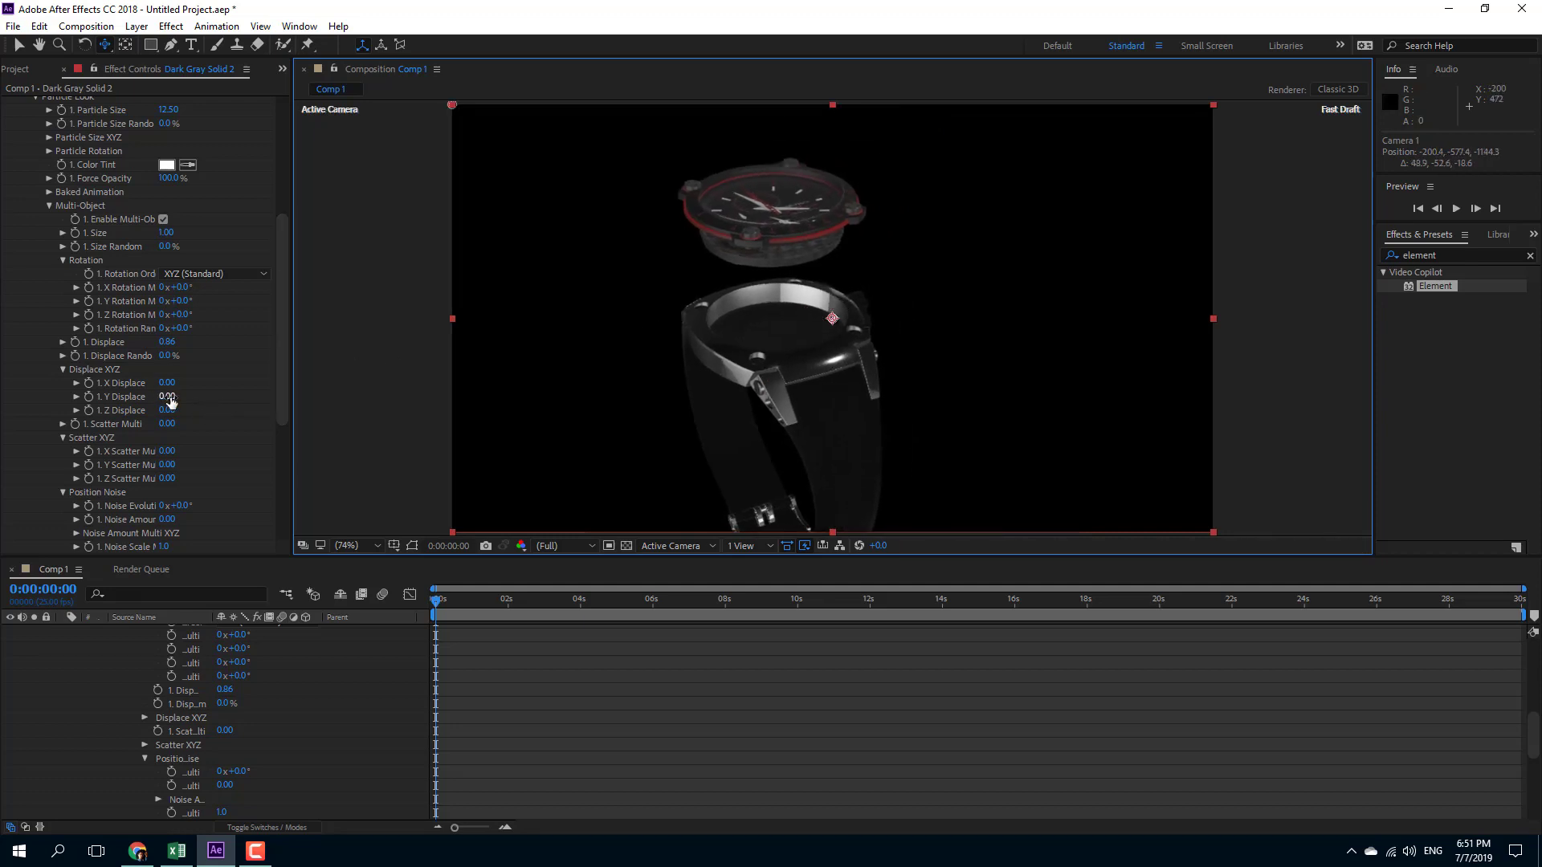
drag(168, 398, 216, 389)
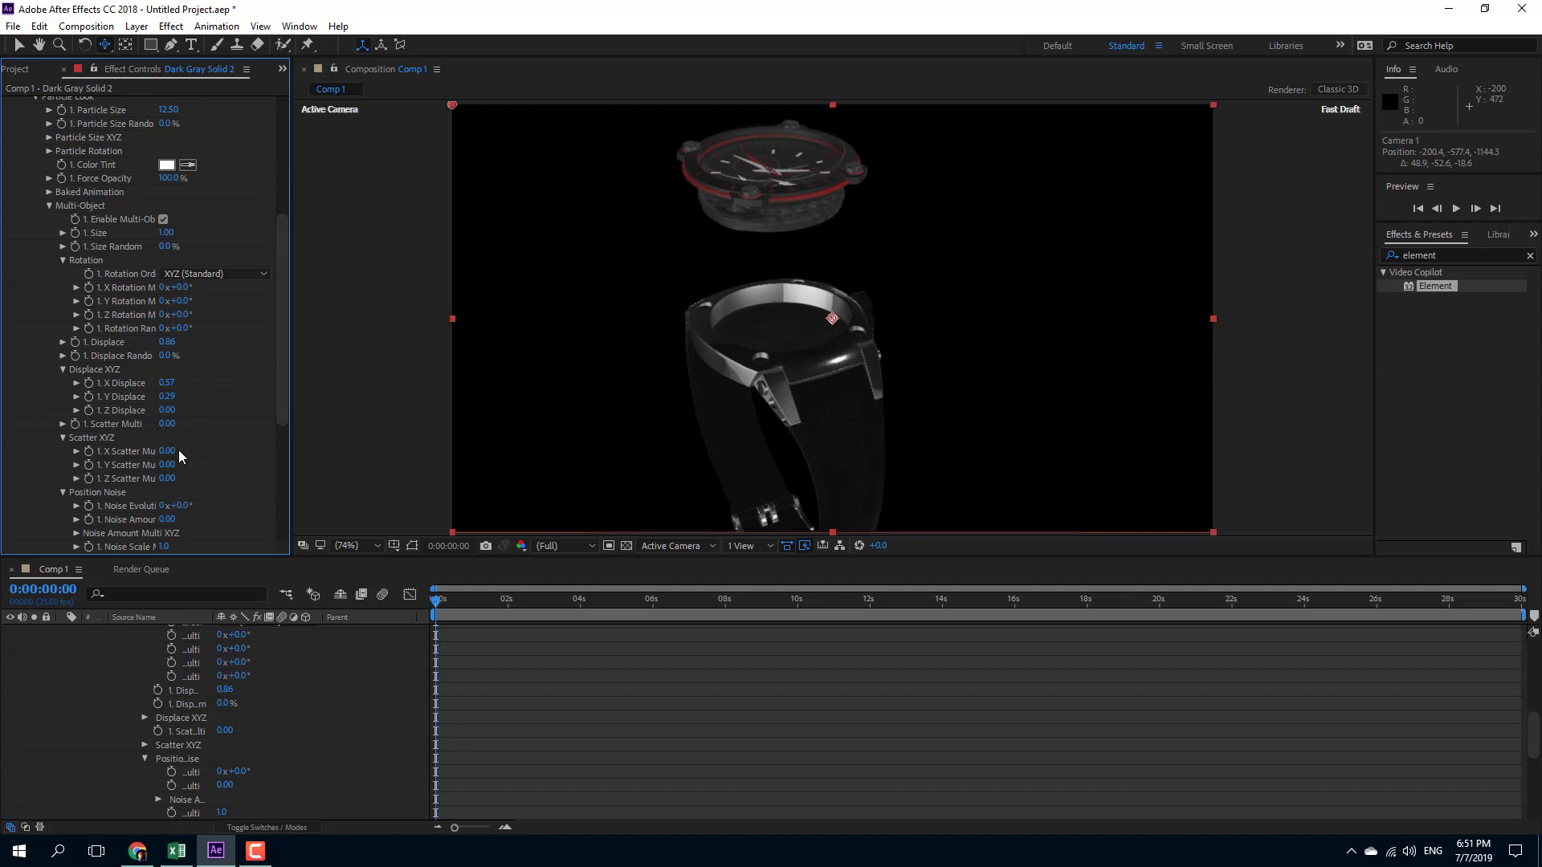
mouse_move(251, 454)
mouse_down()
mouse_move(645, 447)
mouse_move(783, 361)
mouse_up()
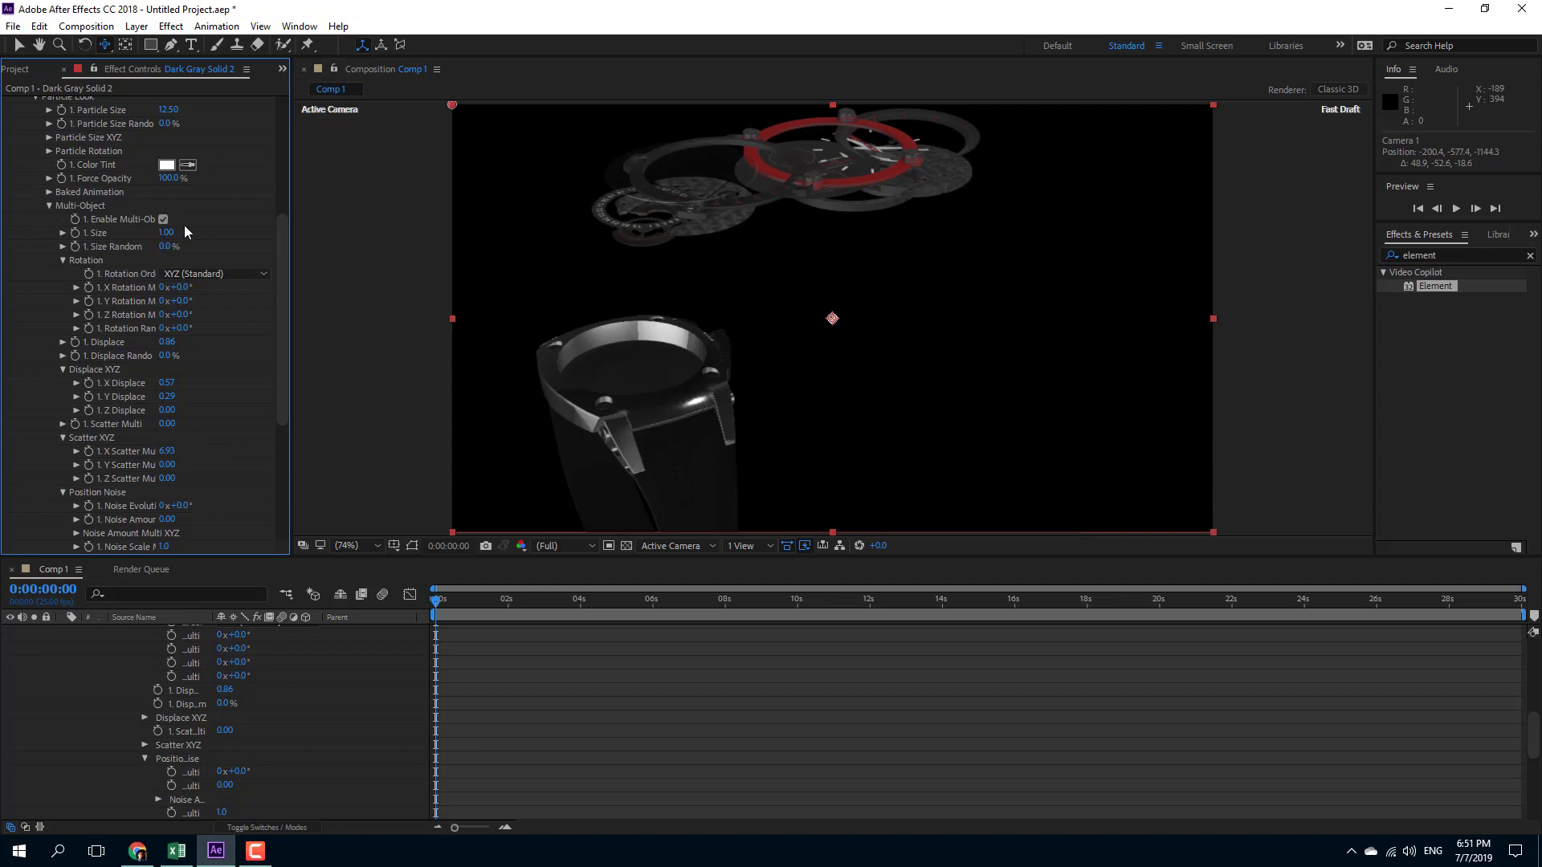
Raise Displace to 1.27 with Displace Random at 100%.
click(108, 343)
drag(200, 342, 259, 358)
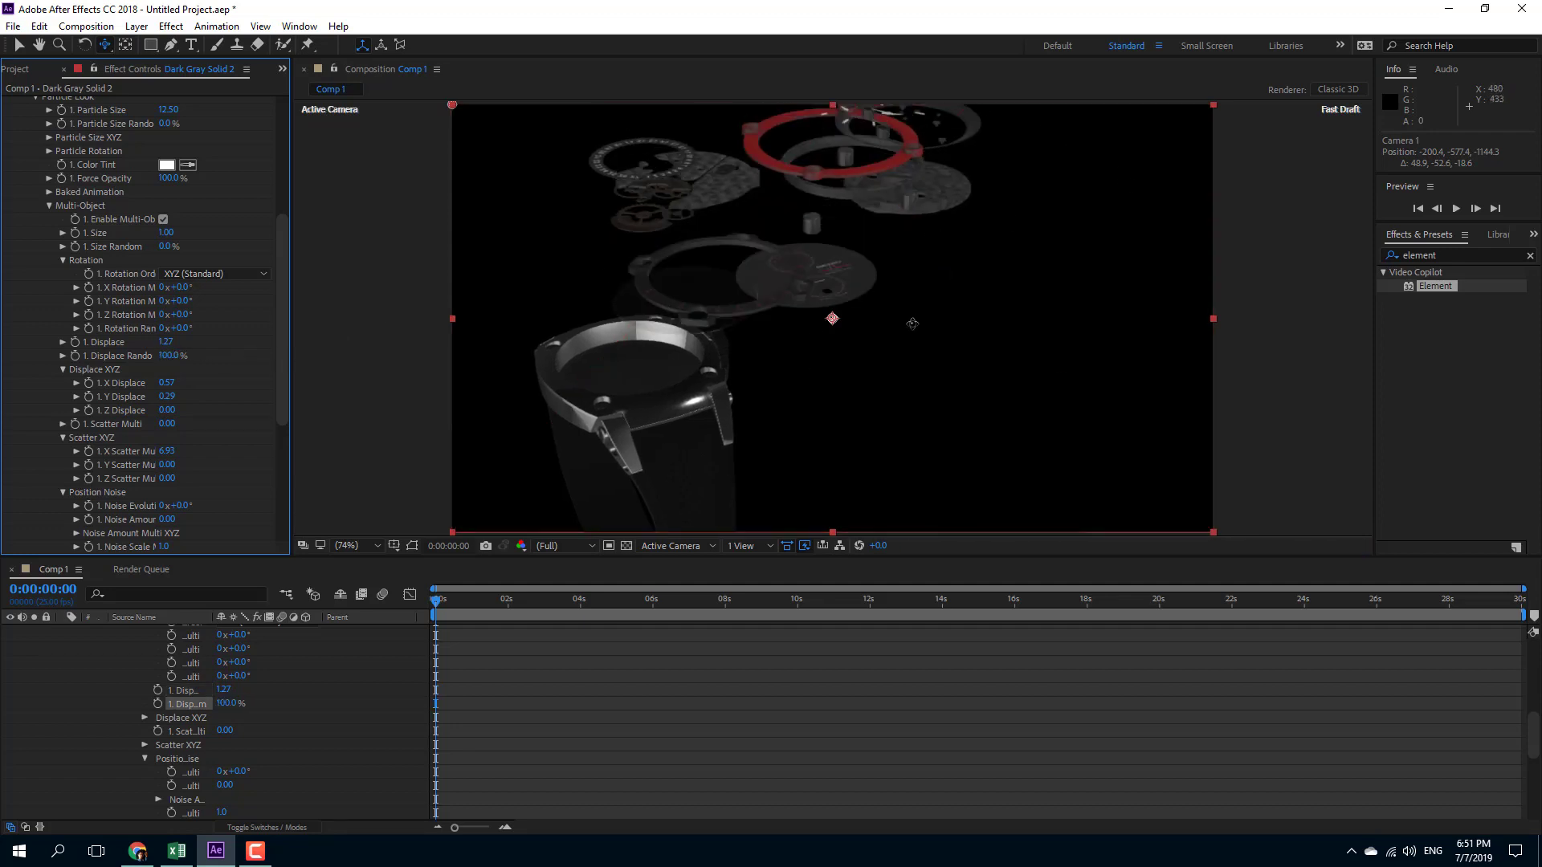
Orbit the camera around and above the scattered watch parts.
click(106, 52)
click(129, 72)
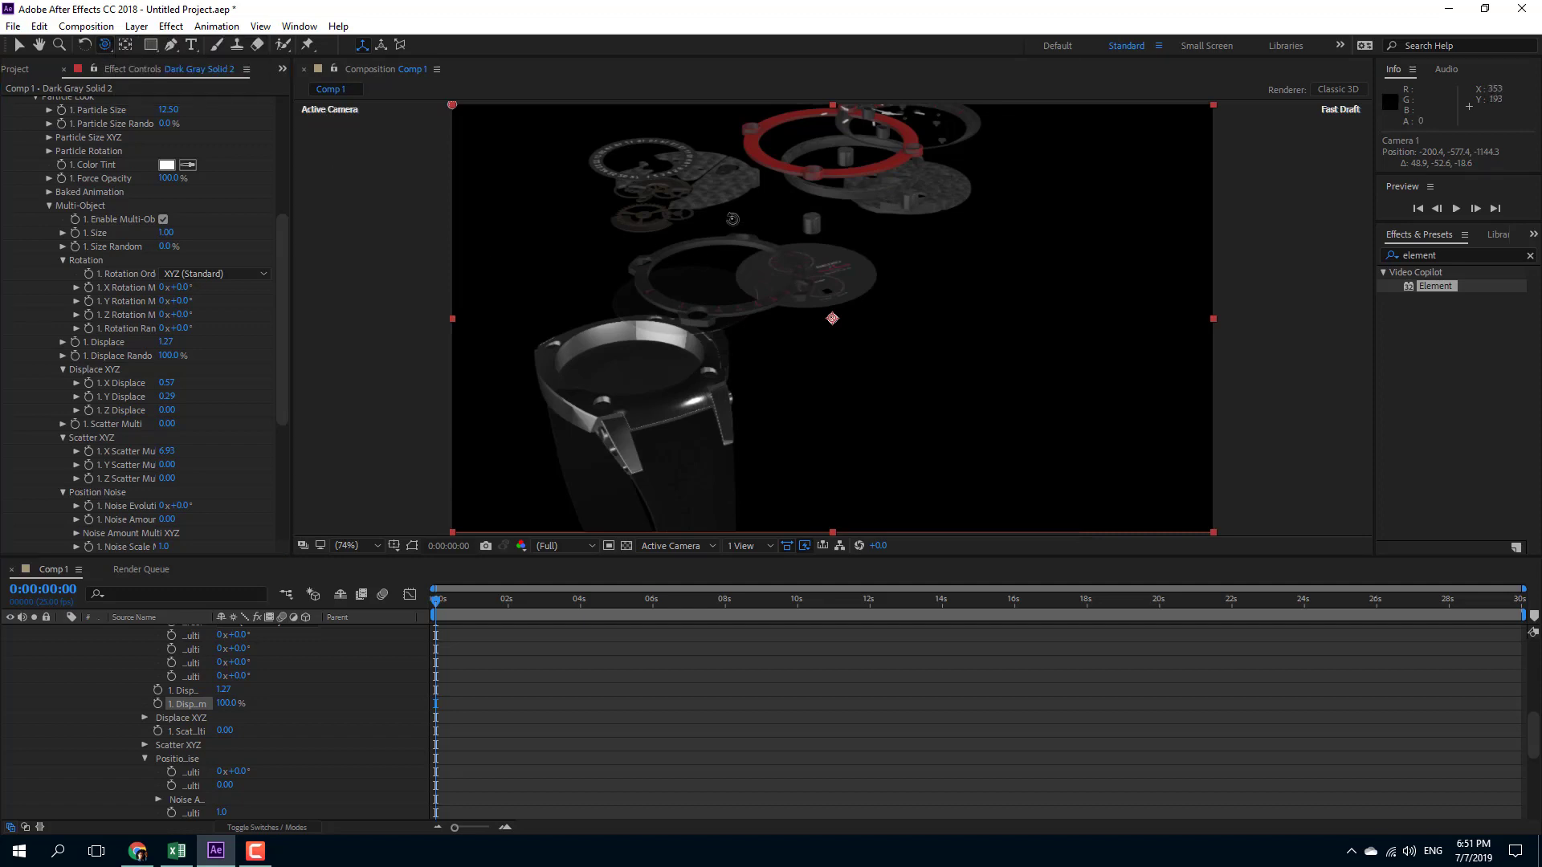
mouse_move(731, 219)
mouse_down()
mouse_move(834, 271)
mouse_move(1046, 296)
mouse_move(1071, 367)
mouse_move(902, 320)
mouse_up()
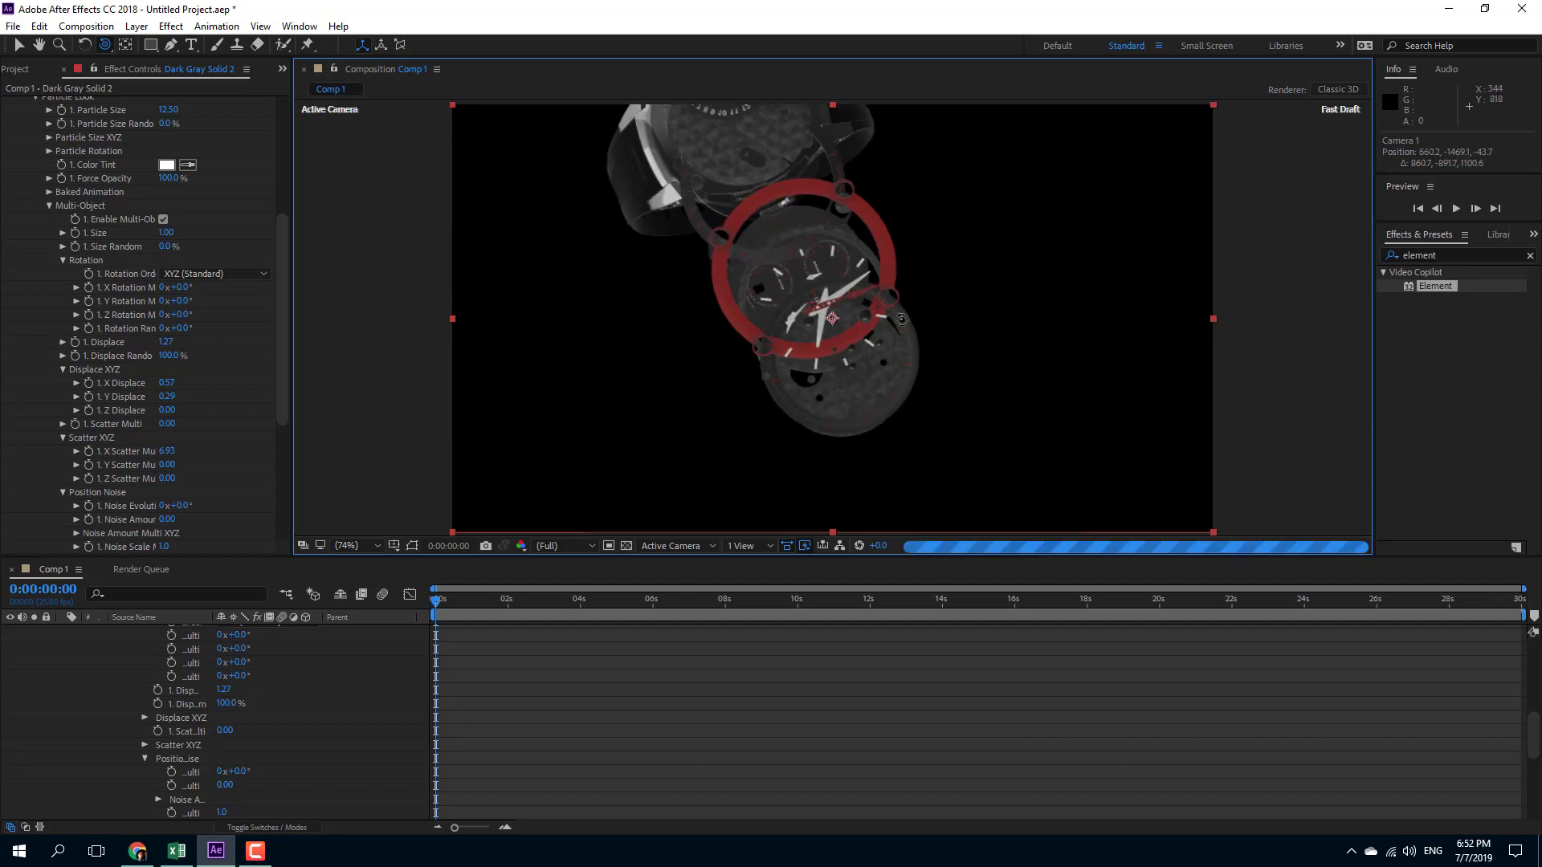
mouse_move(901, 320)
mouse_down()
mouse_move(851, 226)
mouse_move(831, 265)
mouse_up()
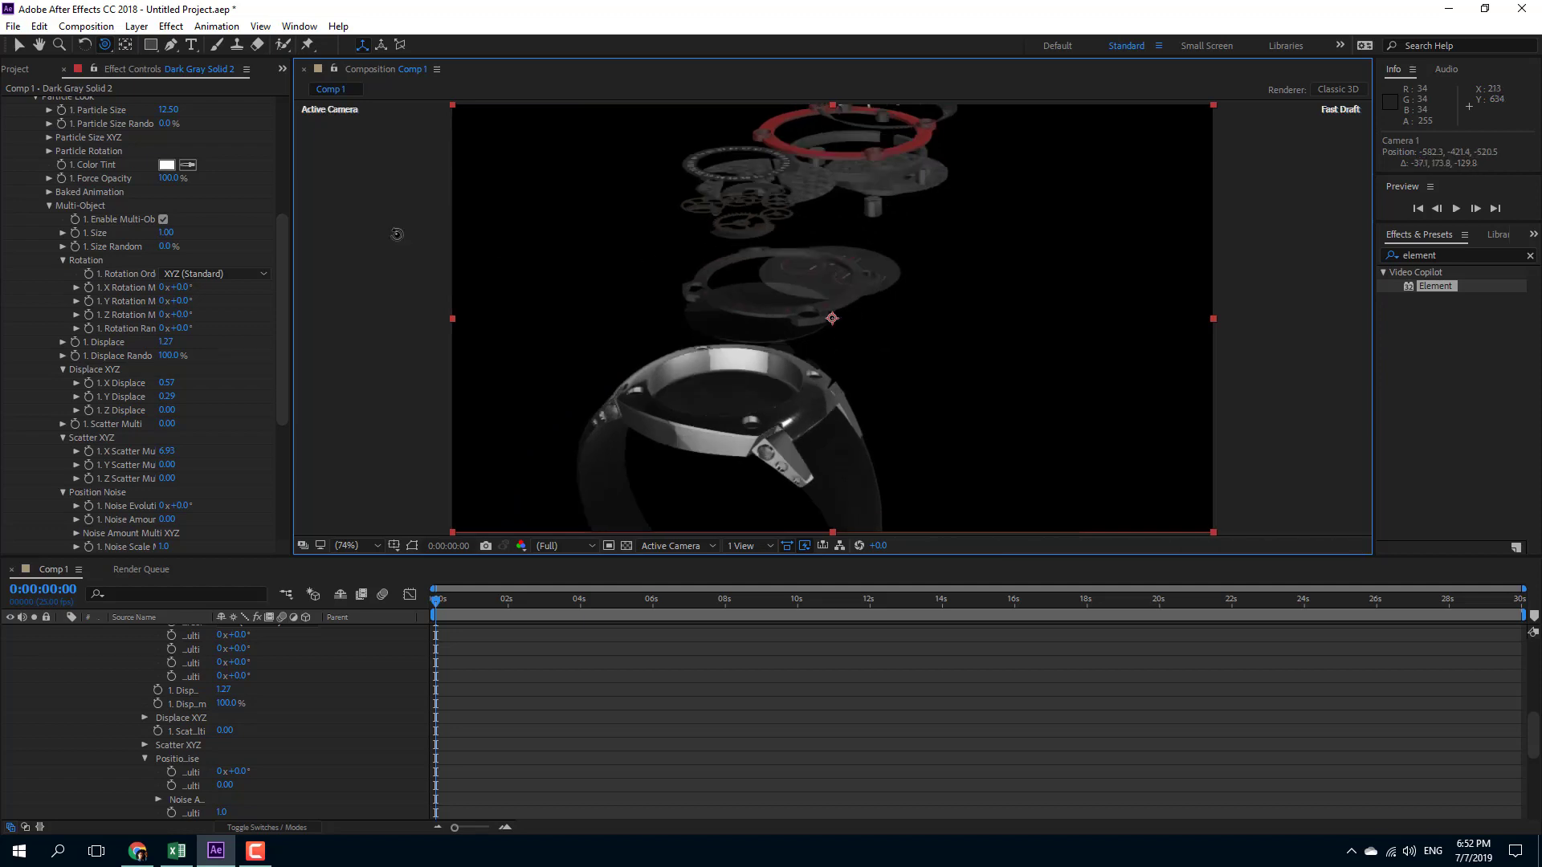